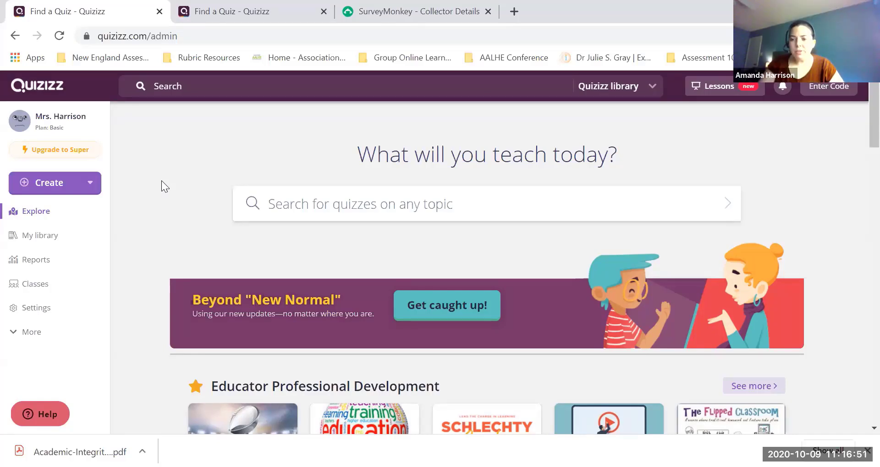
Search the Quizizz library for "library information" and preview the questions of the first quiz in the results.
left_click(203, 91)
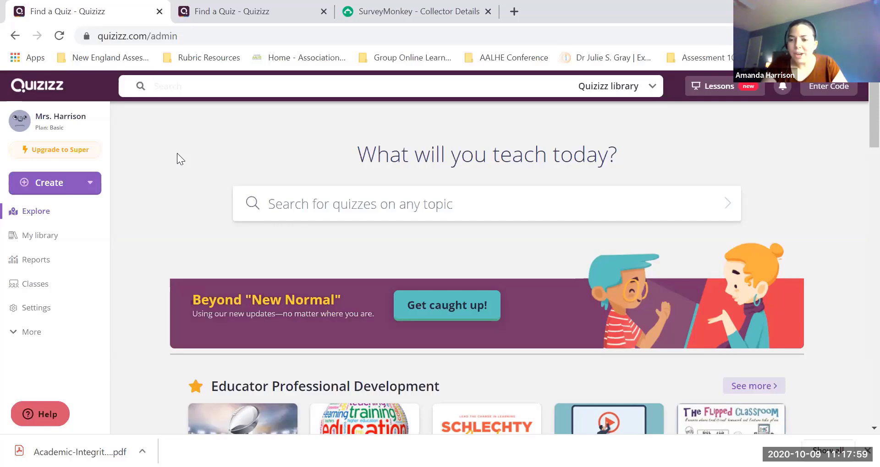
type("library")
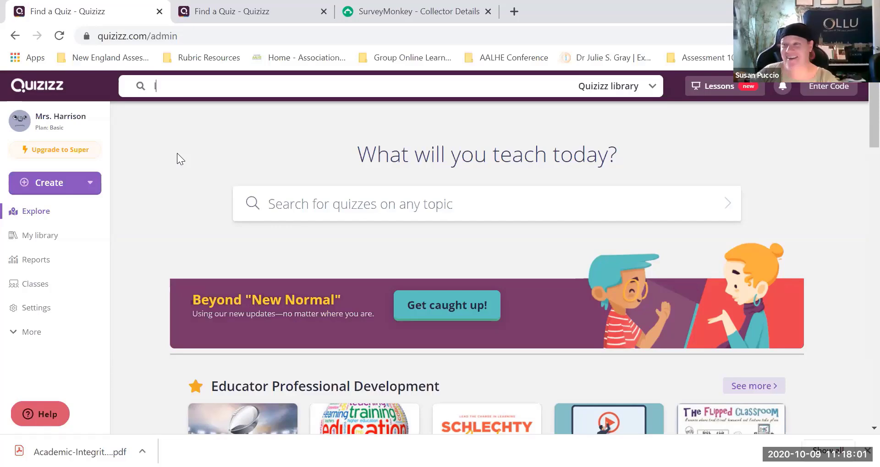
type(" information")
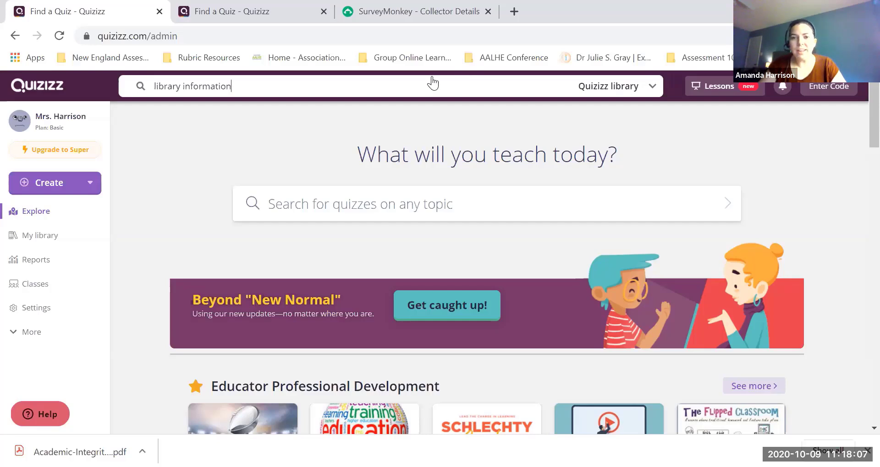
key("Return")
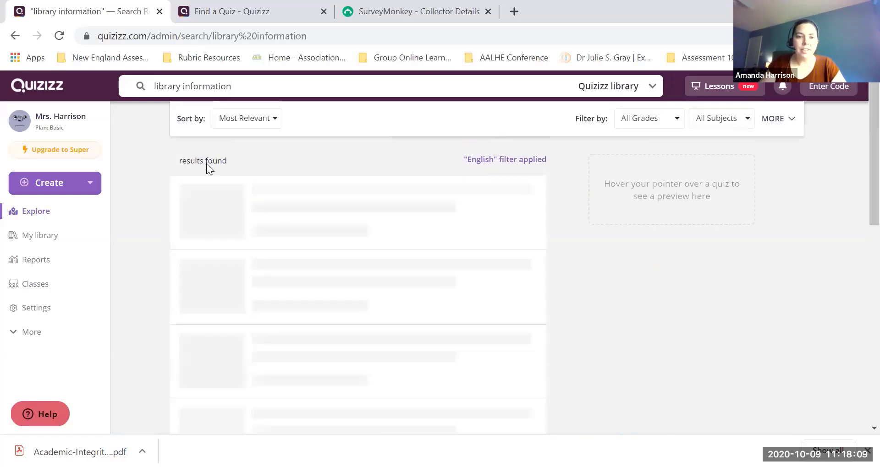
mouse_move(378, 211)
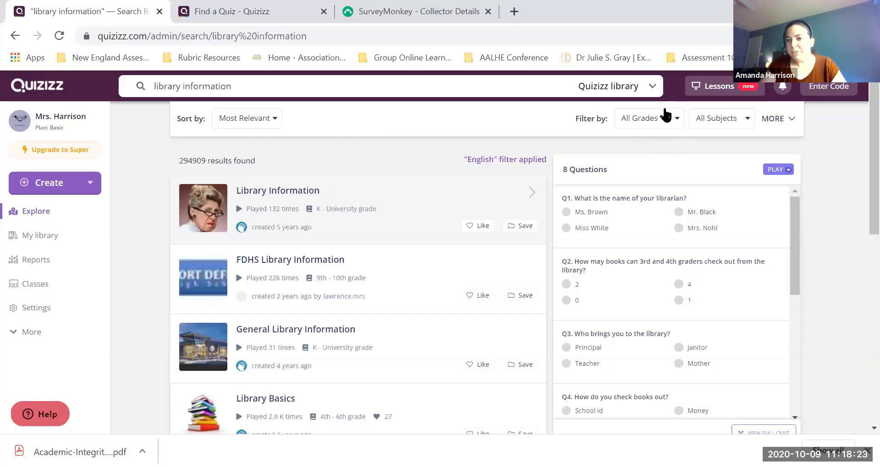
Try the University grade filter on the search results, return it to All Grades, and look at the subject filter options.
left_click(672, 123)
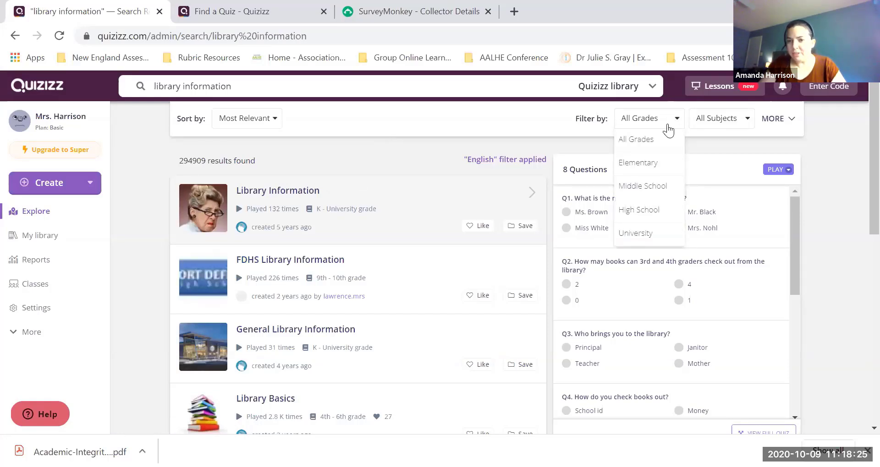
left_click(640, 237)
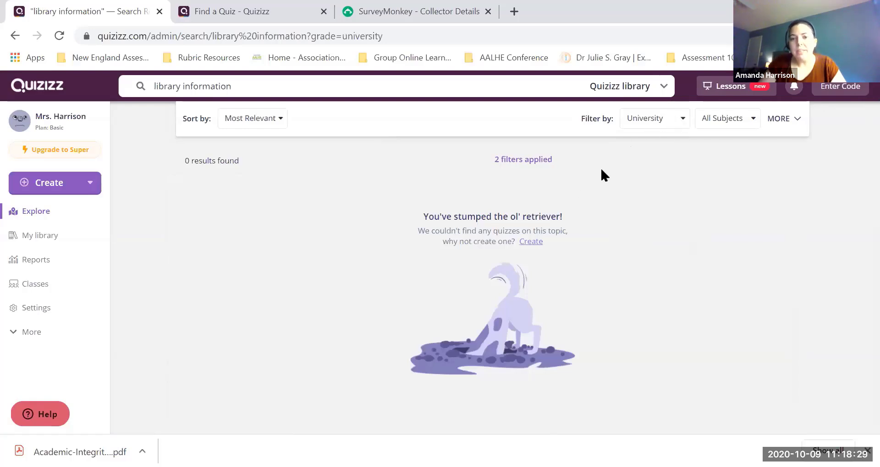
left_click(665, 121)
left_click(649, 140)
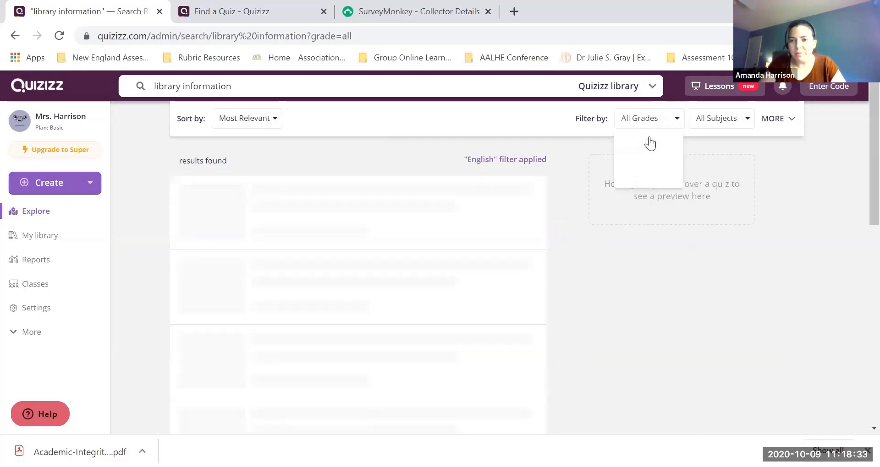
left_click(702, 123)
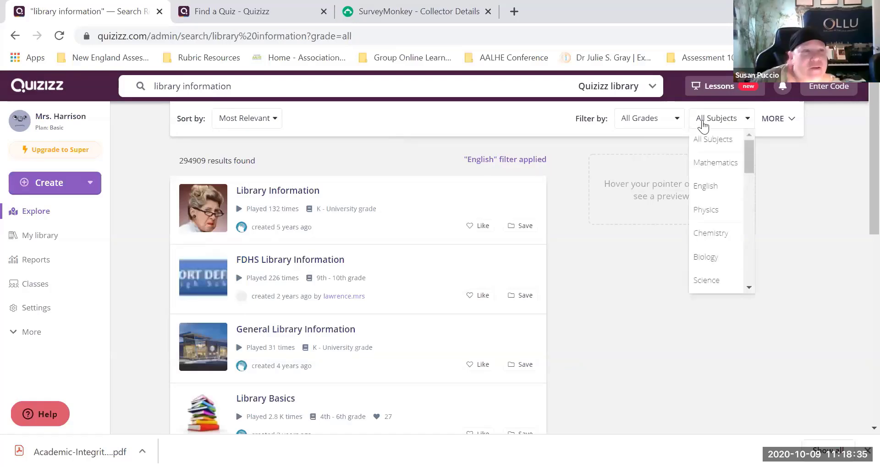
left_click(702, 123)
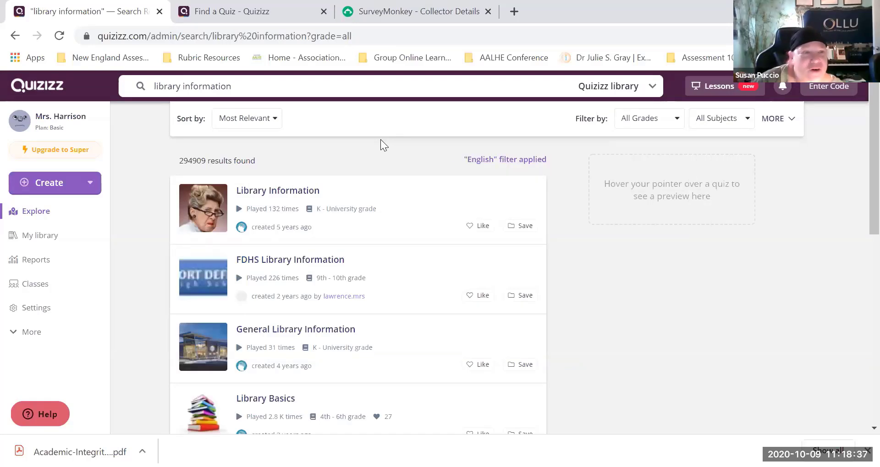
Preview the listed library quizzes and read through the questions of the General Library Information quiz.
mouse_move(379, 191)
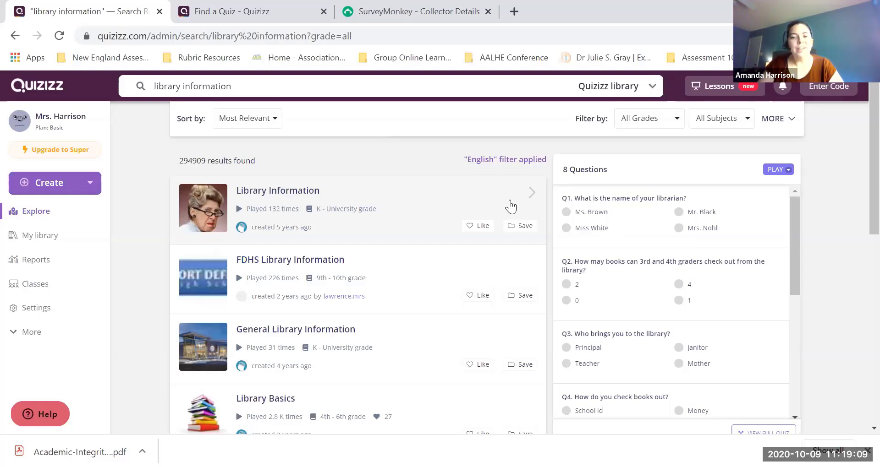
left_click(387, 270)
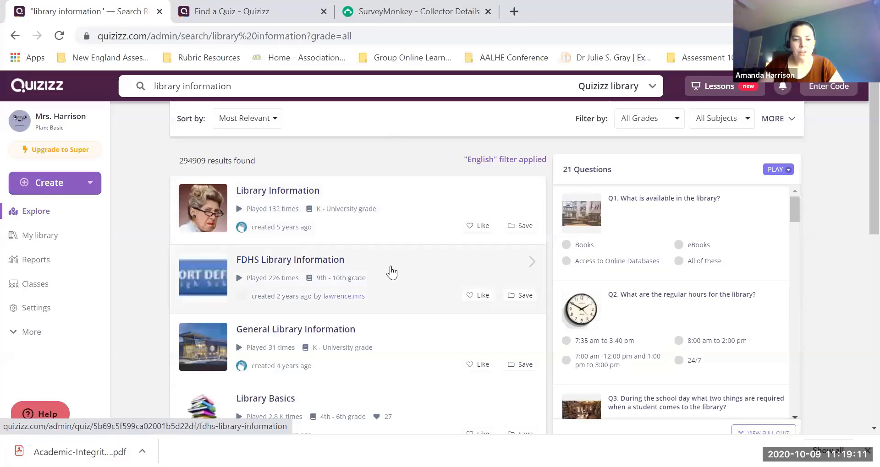
left_click(391, 344)
left_click(390, 344)
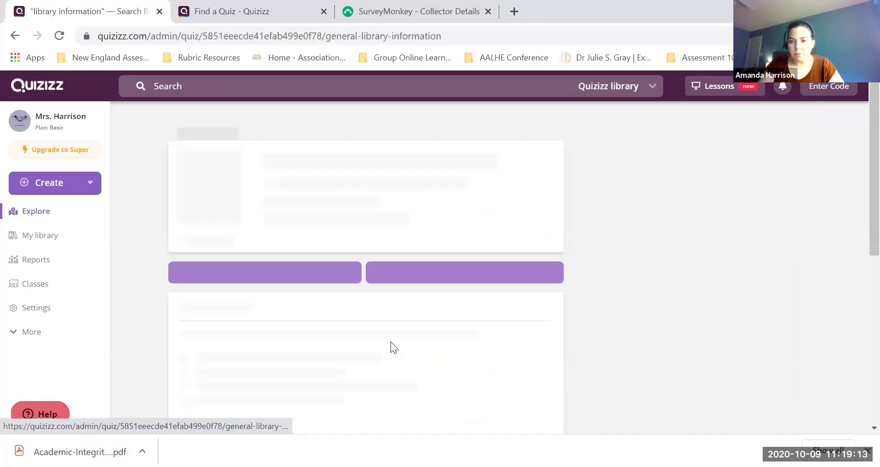
left_click(15, 35)
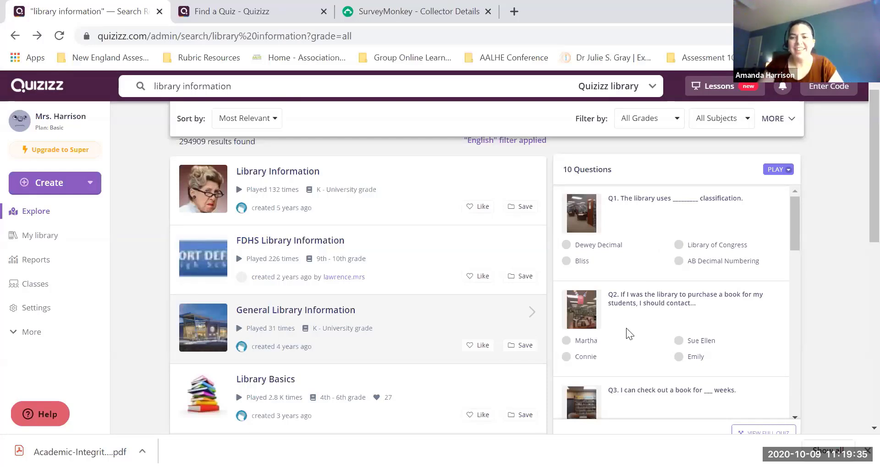
scroll(629, 333, "down", 1)
scroll(628, 333, "down", 3)
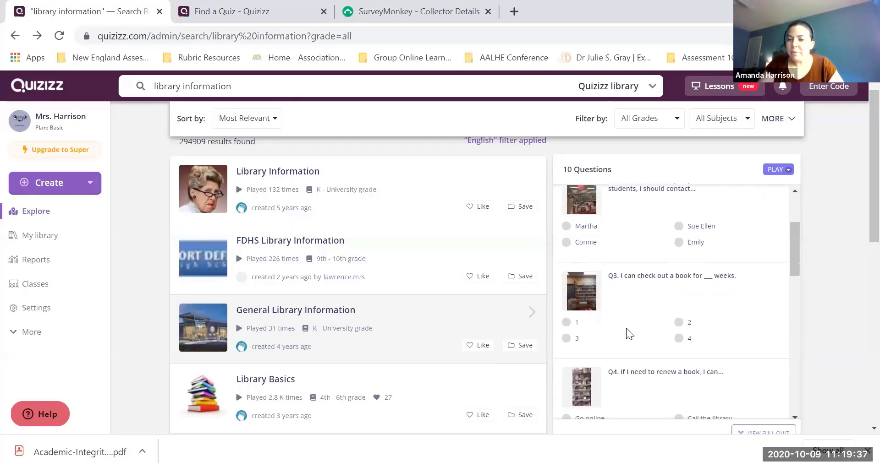
scroll(629, 333, "down", 1)
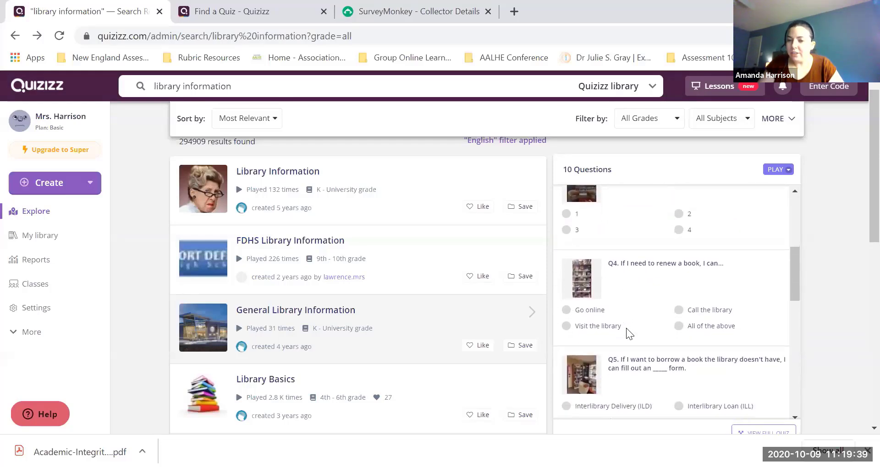
scroll(628, 331, "up", 5)
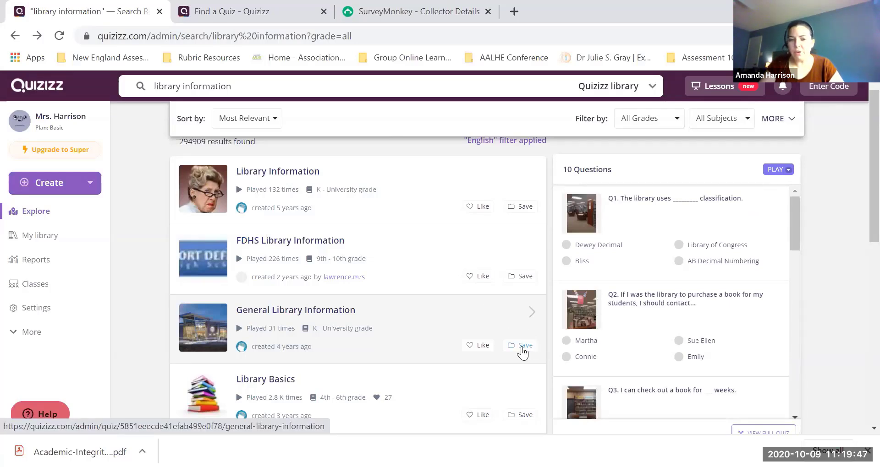
Open the General Library Information quiz and examine its live quiz modes and first question.
left_click(403, 325)
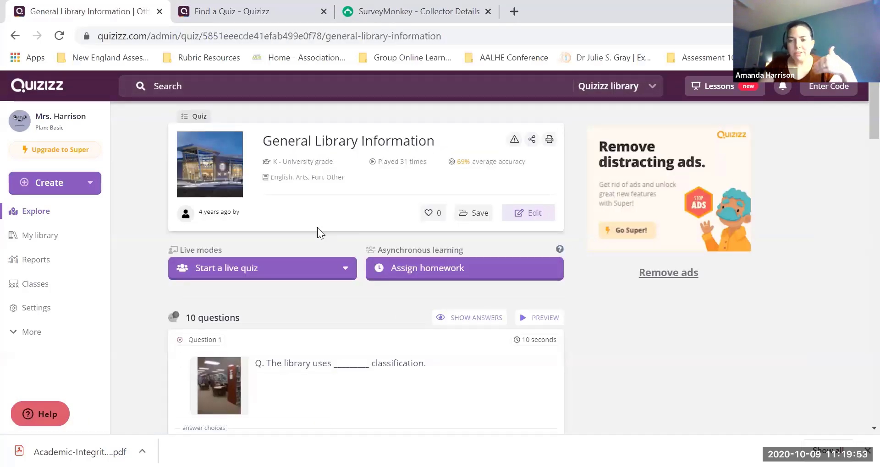
left_click(340, 280)
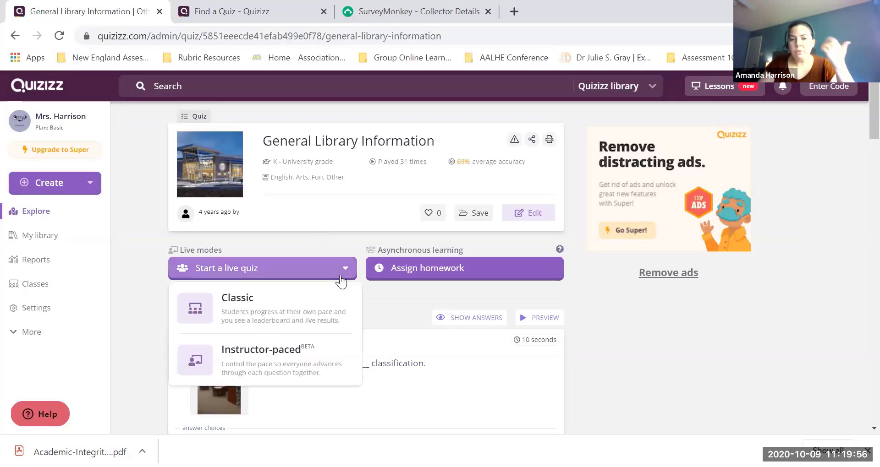
left_click(345, 243)
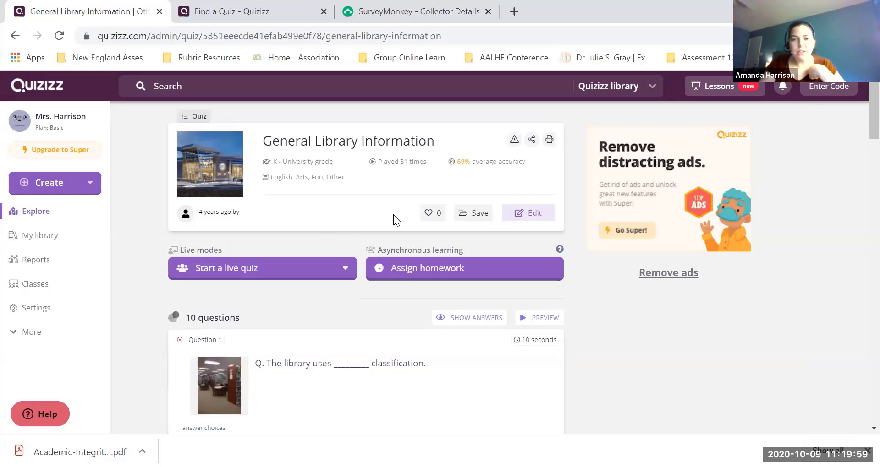
scroll(360, 303, "down", 1)
scroll(360, 303, "down", 2)
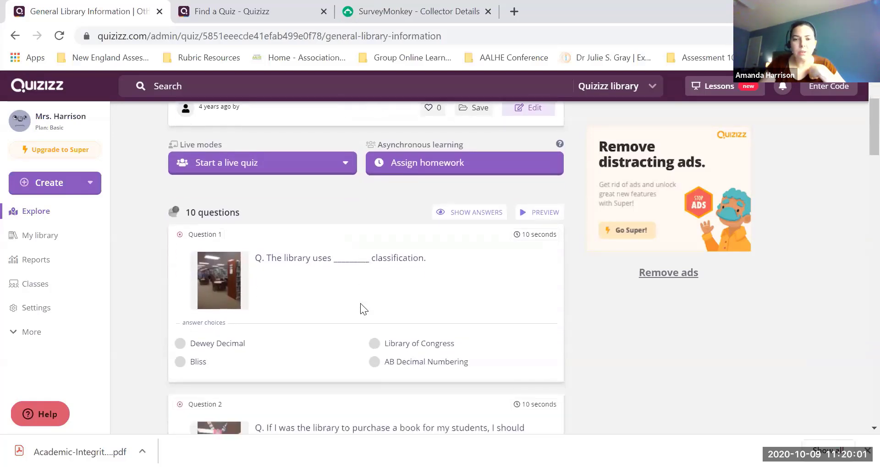
scroll(360, 303, "up", 3)
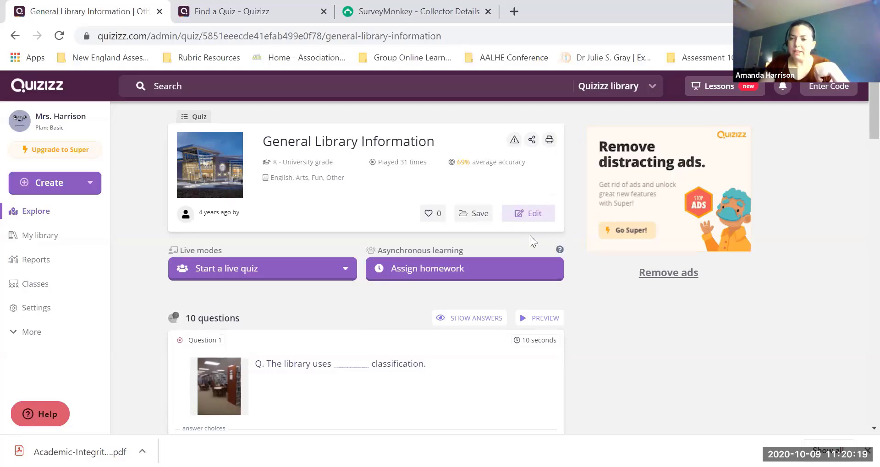
Show the quiz's correct answers, review them for the first questions, and hide them again.
scroll(530, 235, "down", 2)
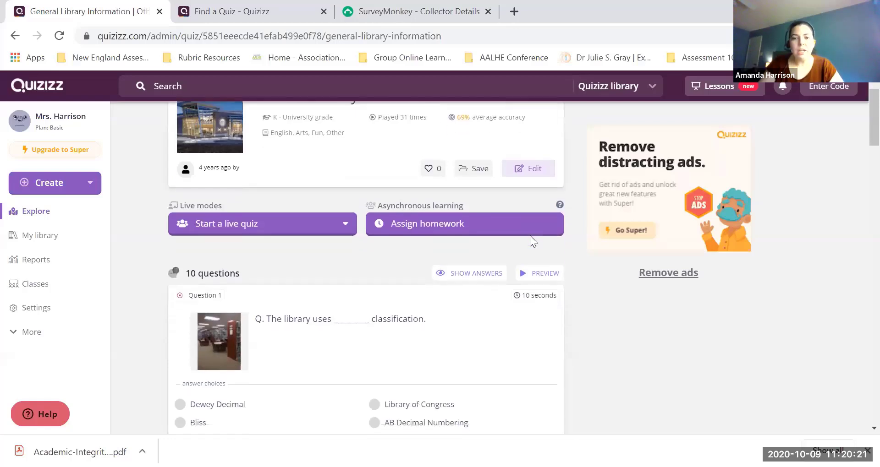
scroll(530, 235, "down", 2)
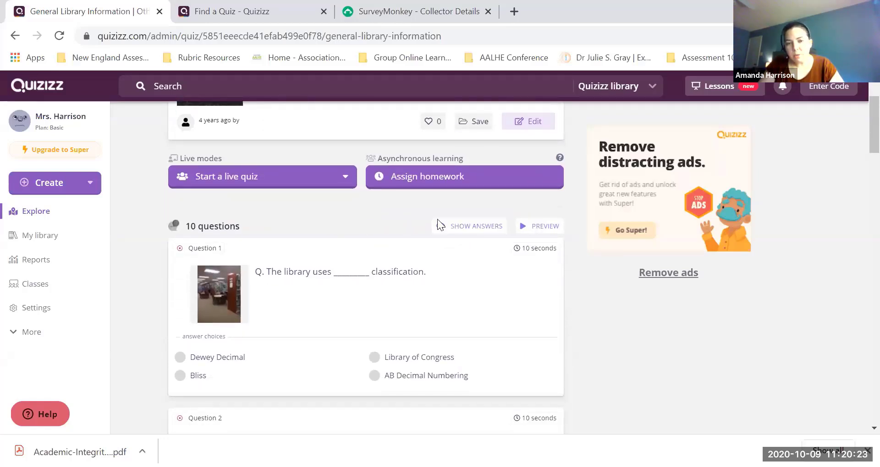
left_click(476, 227)
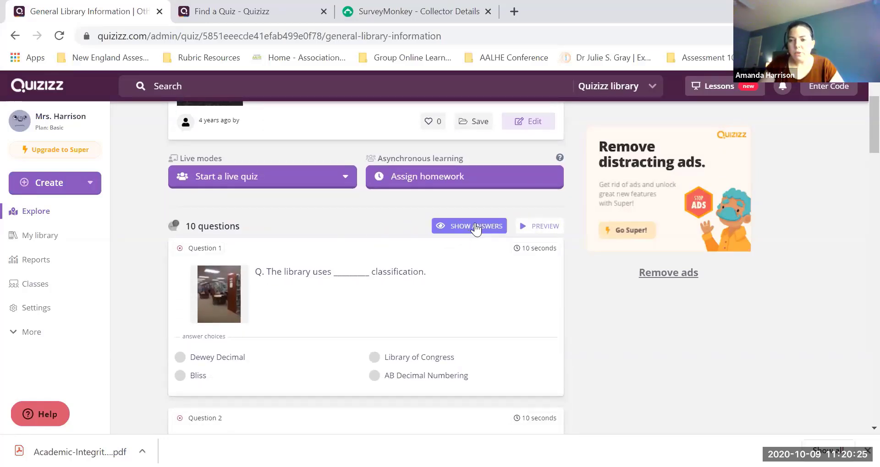
left_click(475, 227)
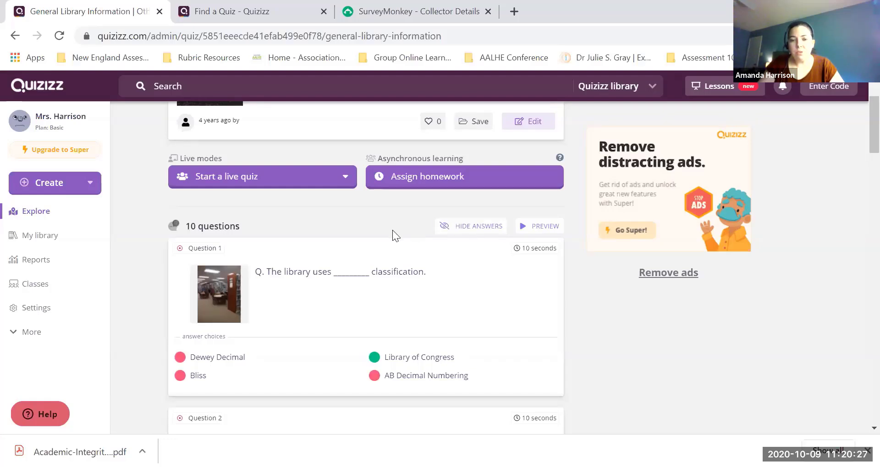
scroll(392, 230, "down", 3)
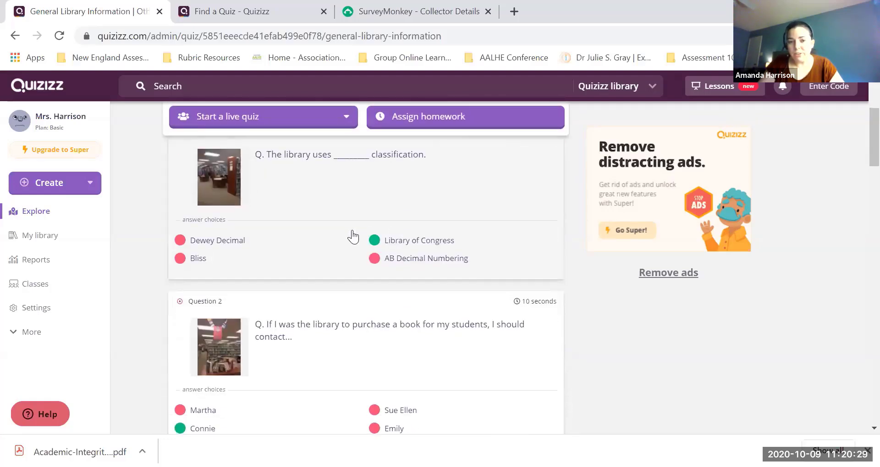
scroll(356, 365, "down", 2)
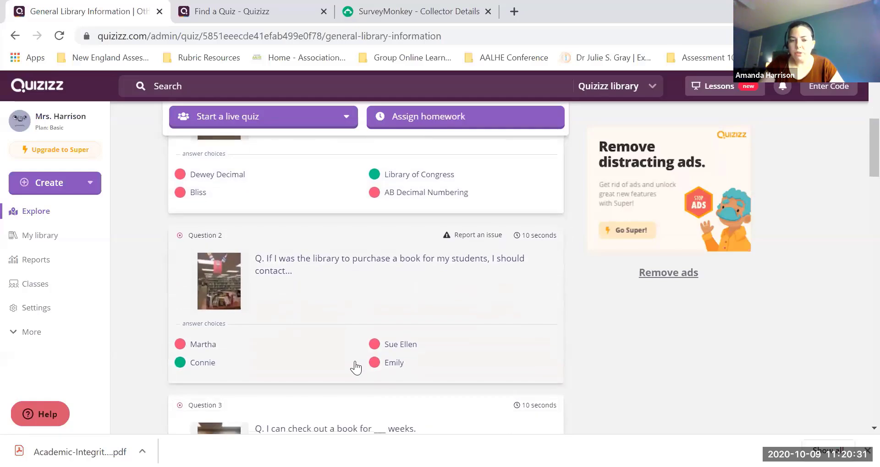
scroll(355, 367, "up", 1)
scroll(355, 367, "up", 4)
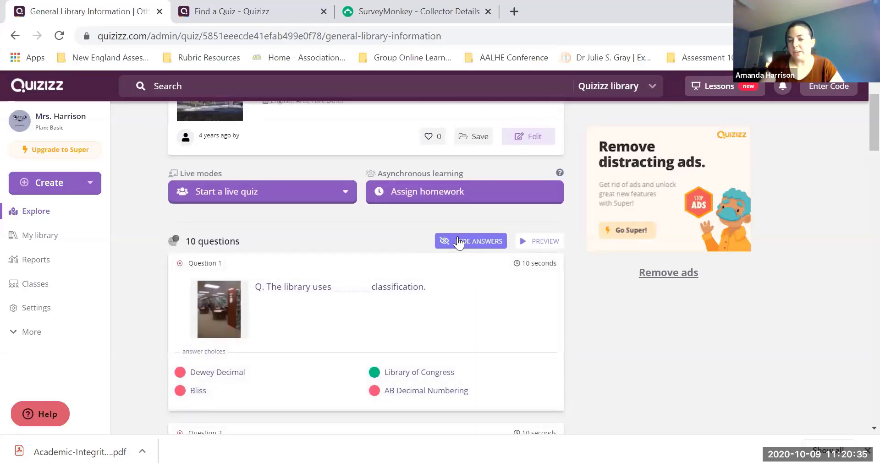
left_click(444, 236)
scroll(369, 229, "up", 3)
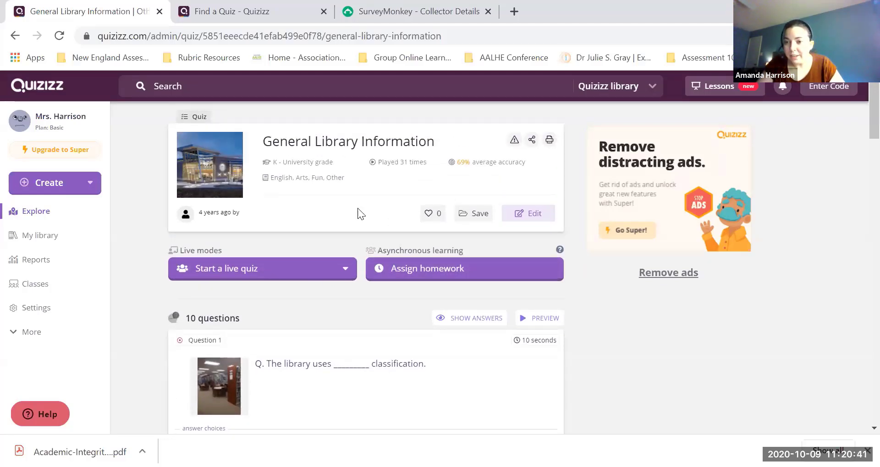
Leave the General Library Information quiz for the home page and start creating a new quiz.
left_click(362, 87)
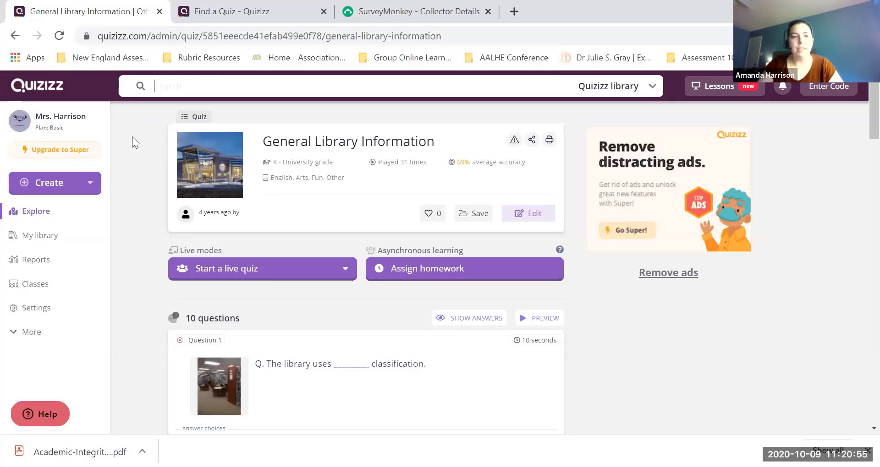
left_click(57, 90)
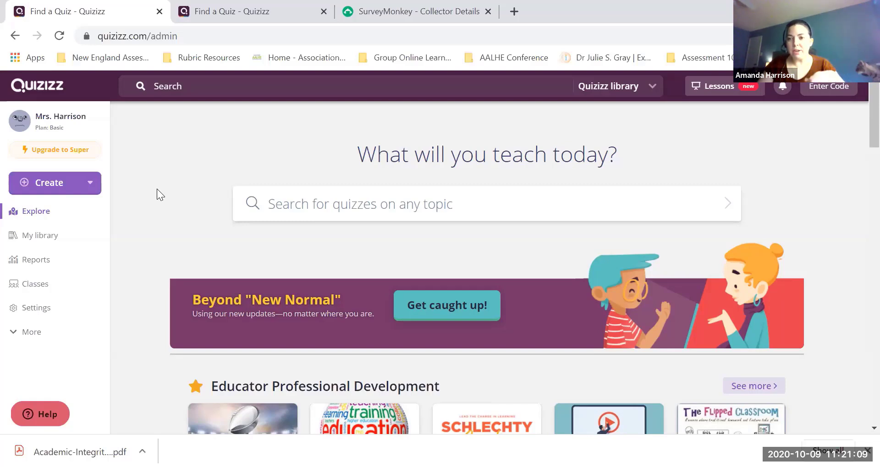
left_click(45, 184)
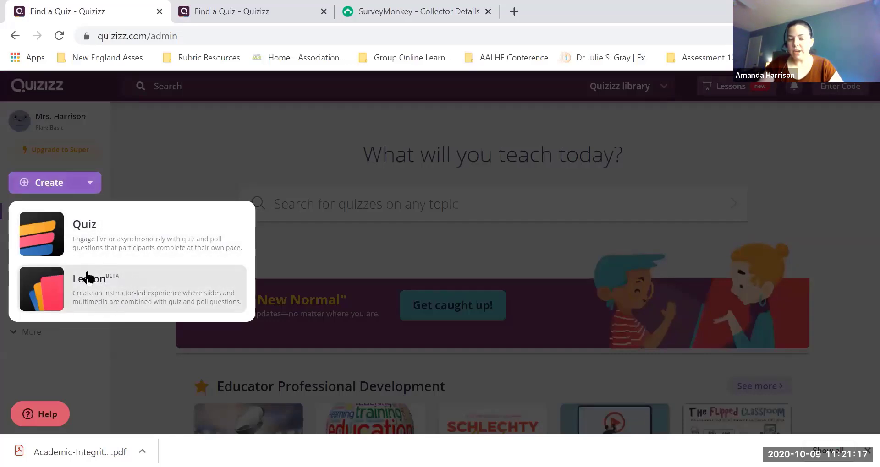
left_click(119, 238)
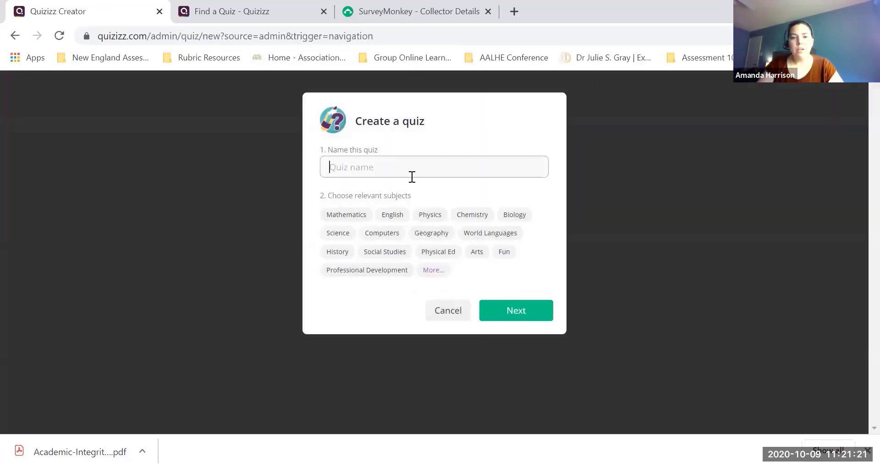
Name the new quiz Harry Potter, choose Fun as its only subject, and continue to the quiz editor.
type("Harr")
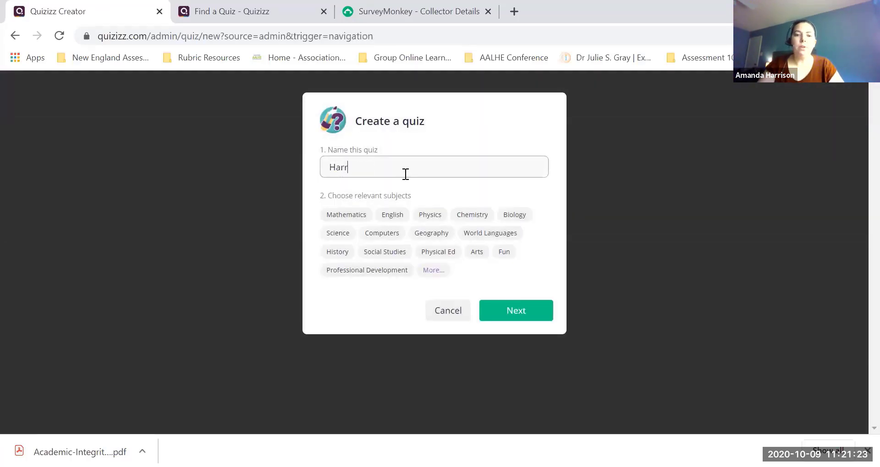
type("y Potter")
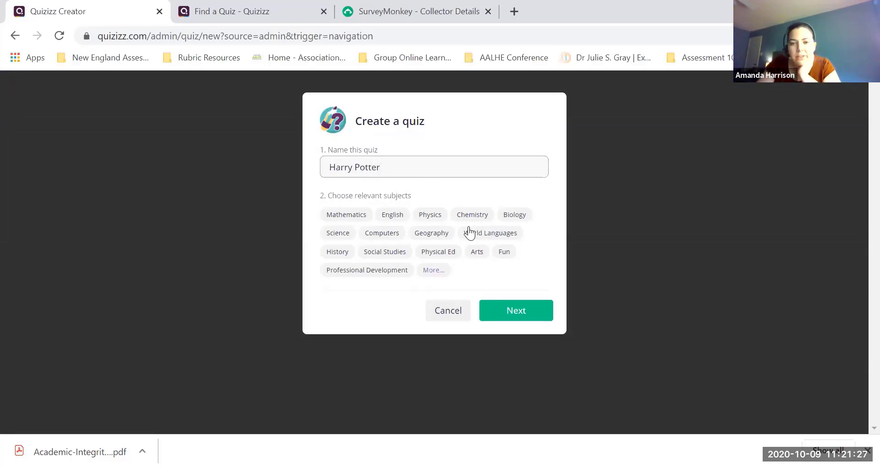
left_click(342, 215)
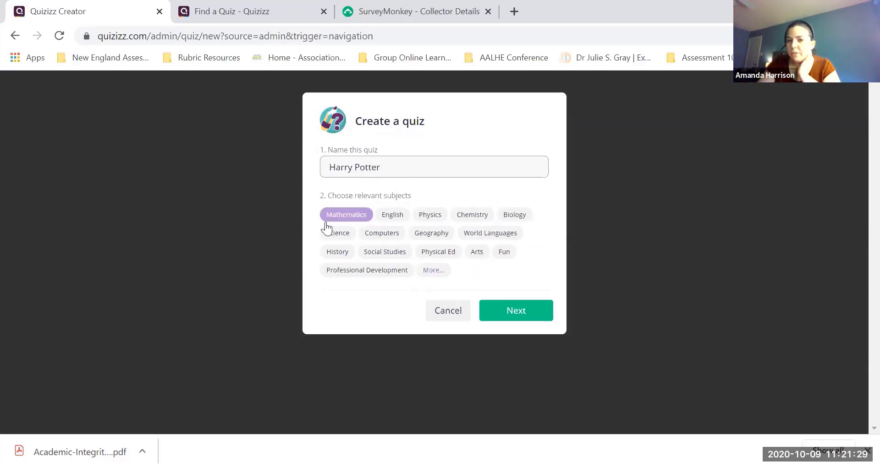
left_click(327, 219)
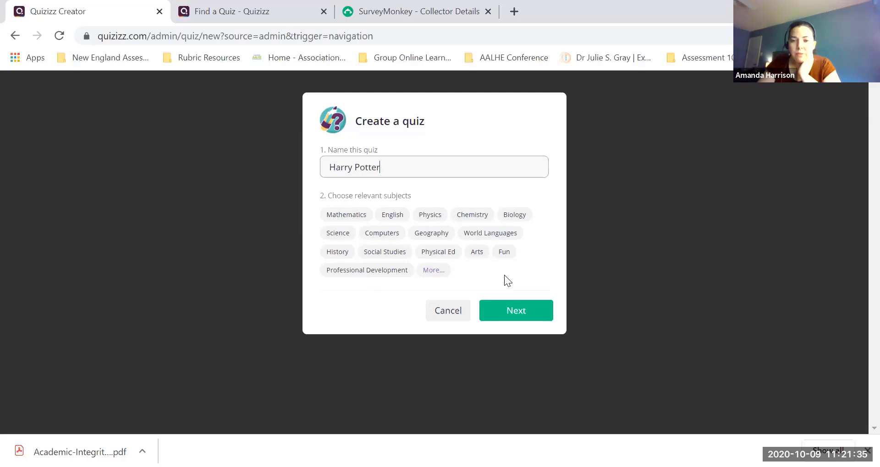
left_click(504, 253)
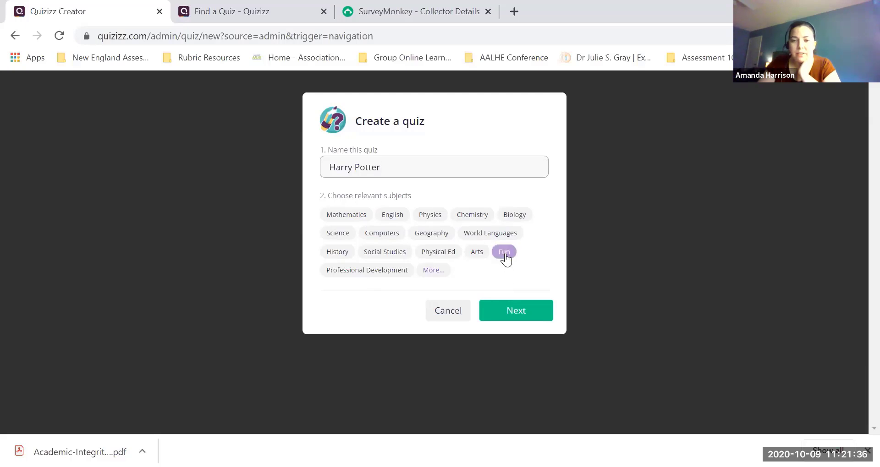
left_click(514, 311)
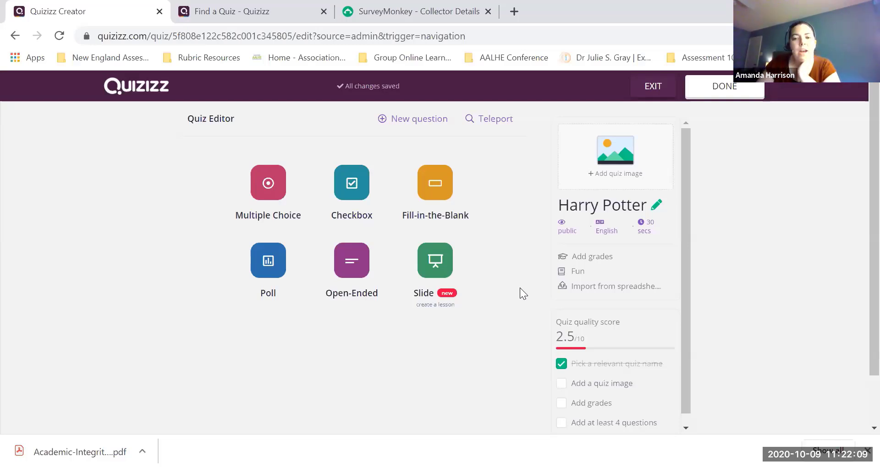
Add a multiple choice question reading "What is the name of Harry's best friend?".
left_click(266, 188)
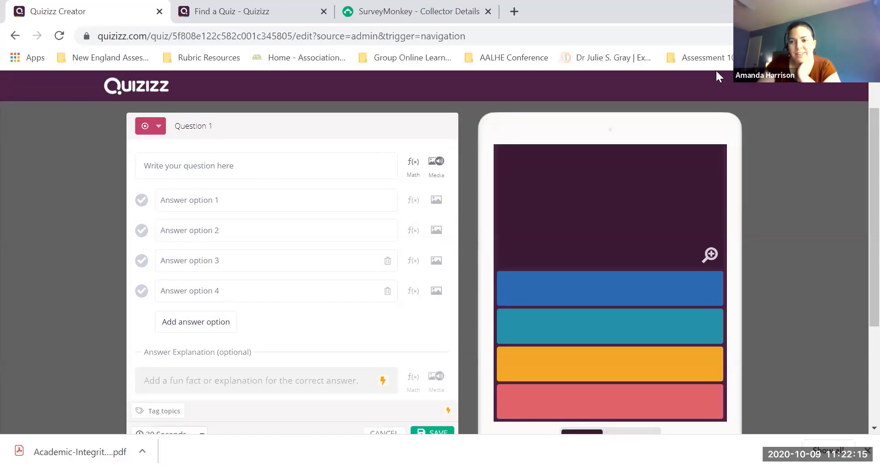
left_click(292, 169)
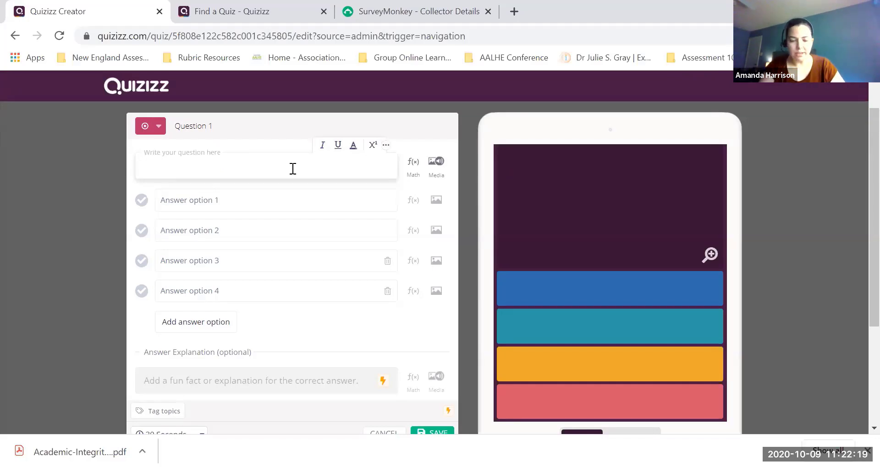
type("What is the ")
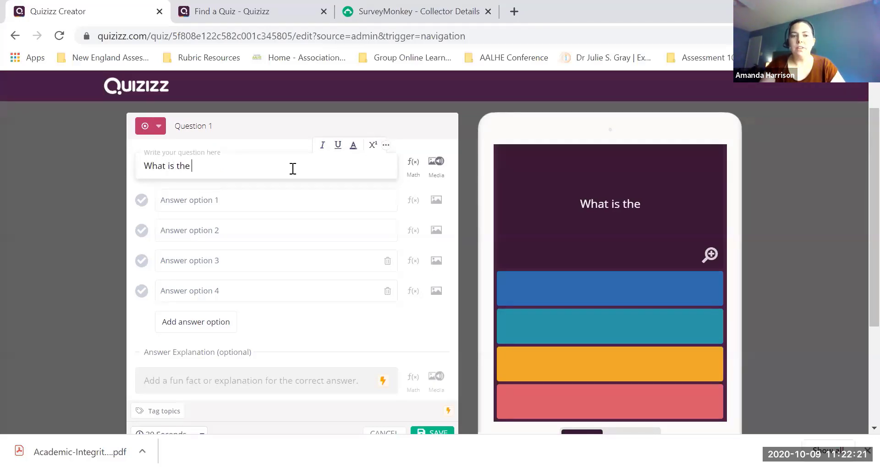
type("name of Harry's")
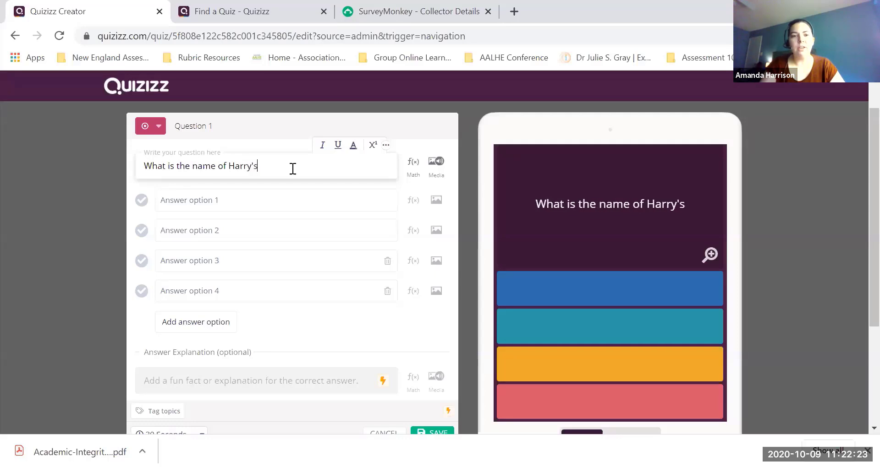
type(" best friend?")
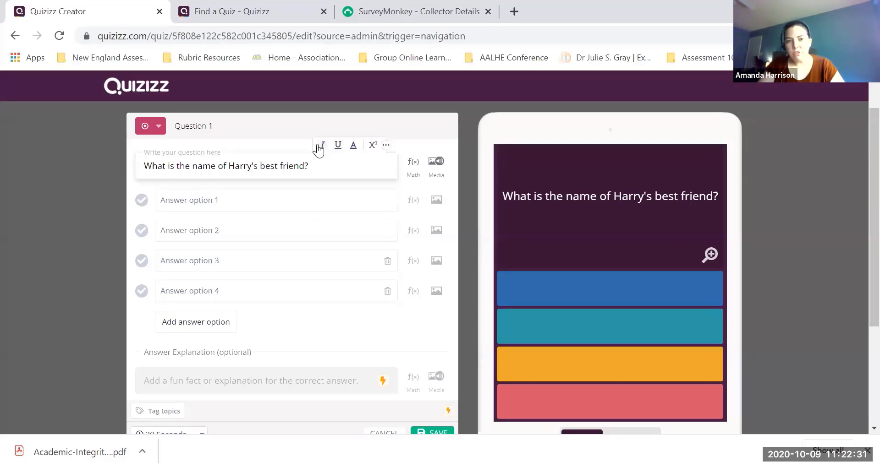
Look at the question's extra text formatting options and the Equation Editor's basic symbols, then close the editor without inserting anything.
left_click(385, 145)
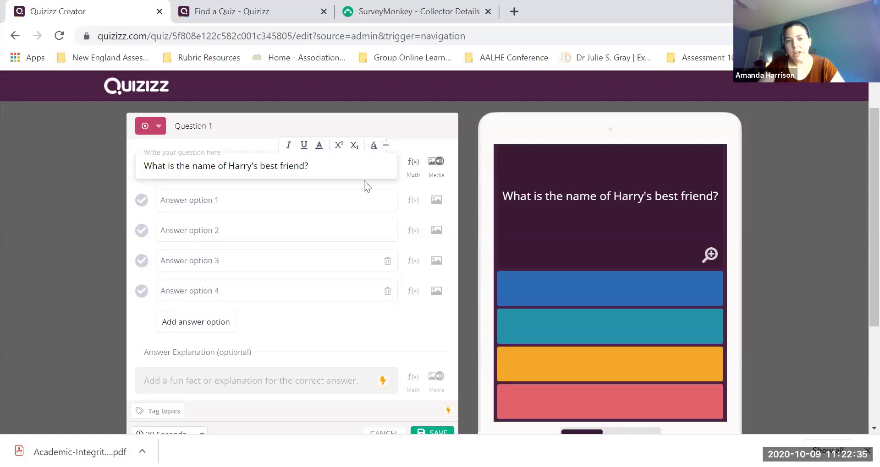
left_click(414, 168)
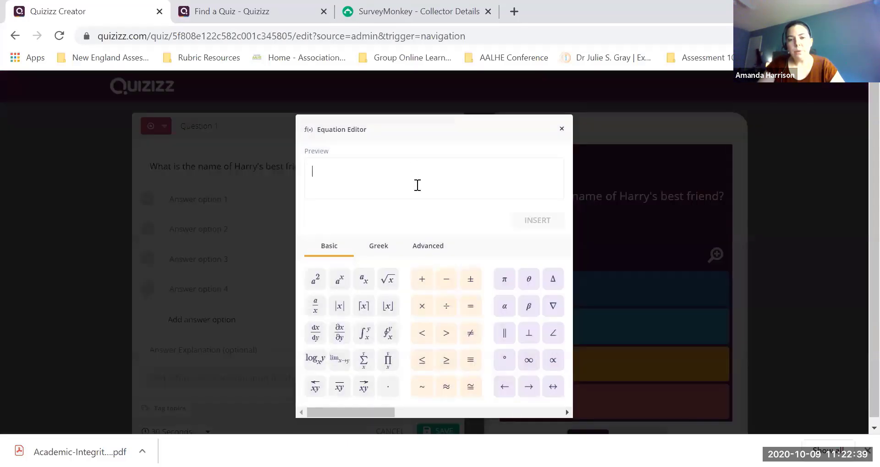
left_click(550, 411)
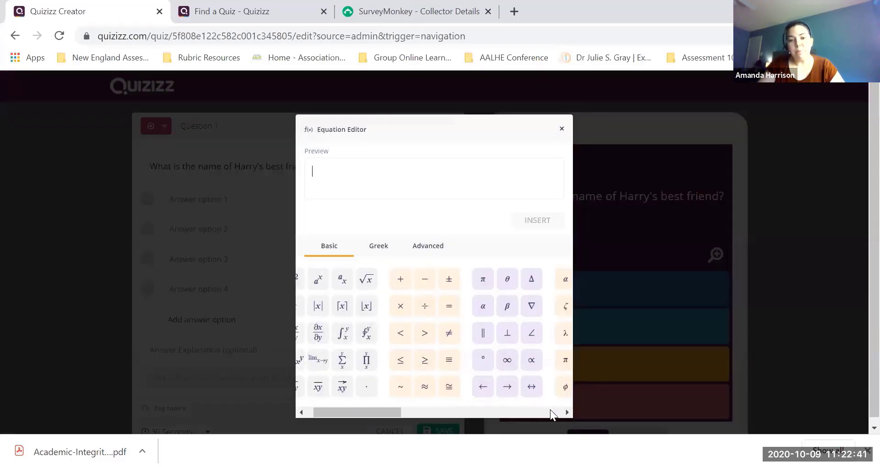
left_click(505, 413)
left_click_drag(455, 413, 364, 395)
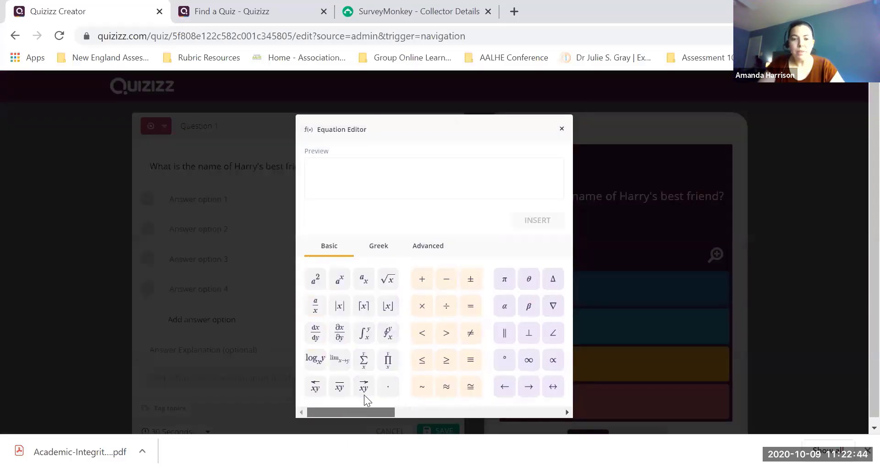
left_click(561, 131)
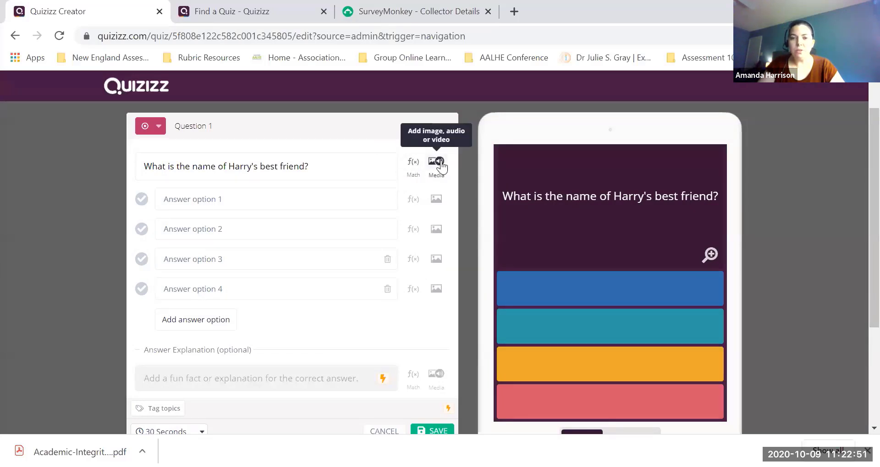
Fill in the four answer options with Ron, Draco, Hagrid and Voldemort.
left_click(264, 203)
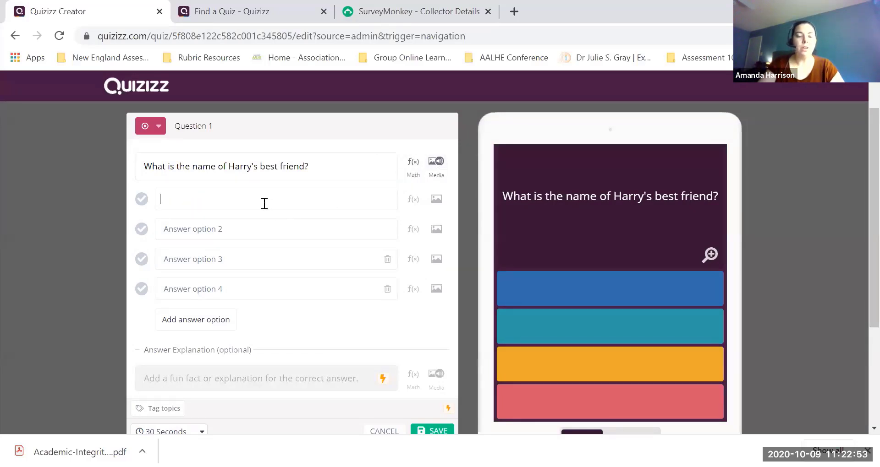
type("Ron")
type("e")
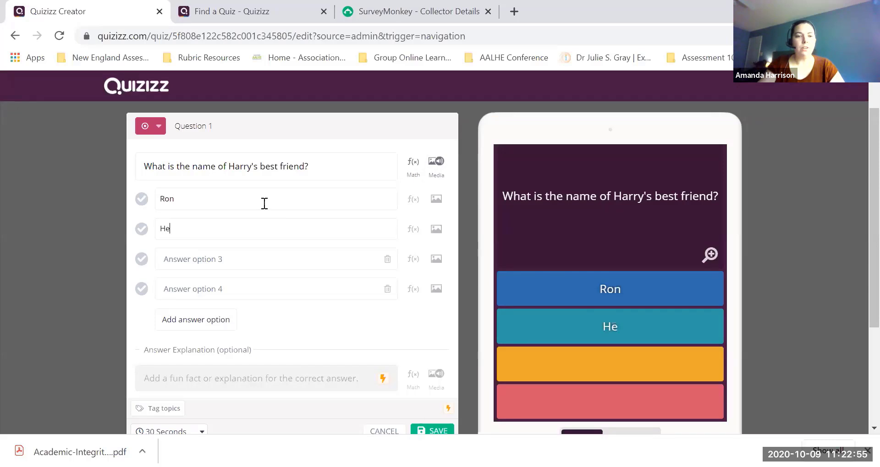
key("BackSpace")
key("BackSpace")
type("Draco")
key("Tab")
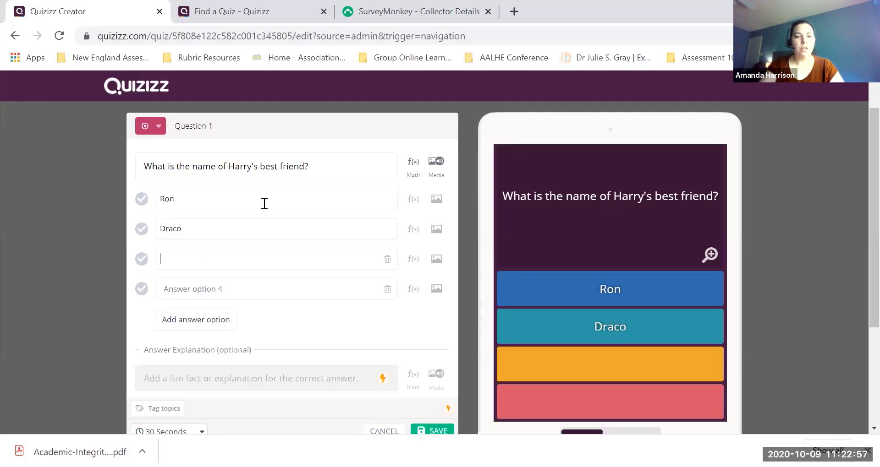
type("Hagrid")
key("Tab")
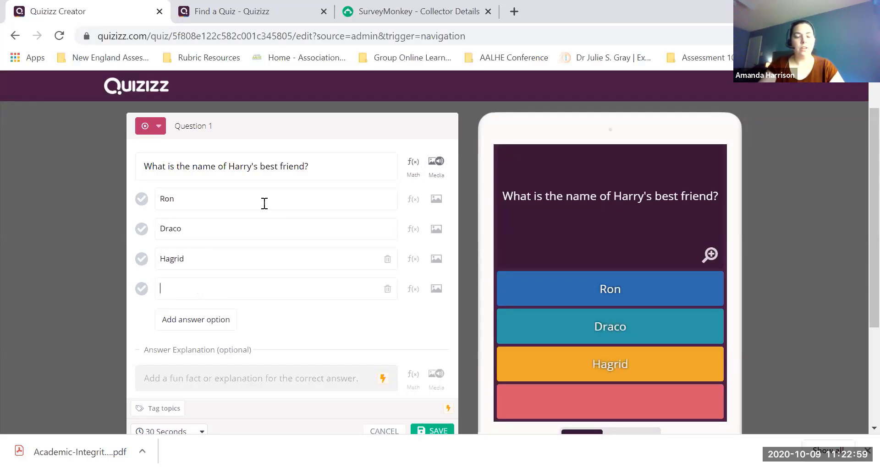
type("Voldemort")
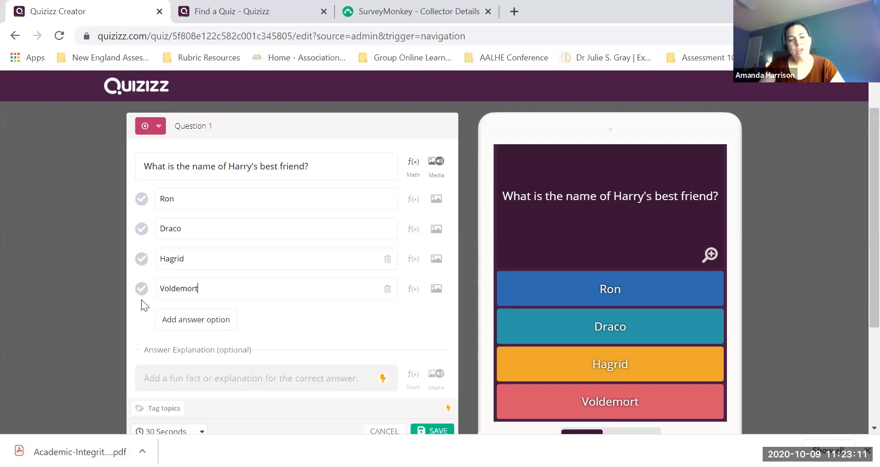
Mark Ron as the correct answer, check the question's preview and time limit, and save the question.
left_click(141, 200)
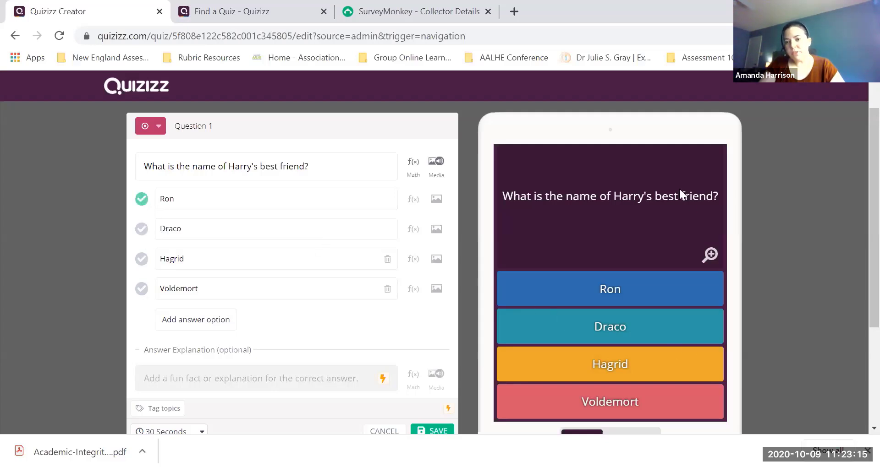
scroll(684, 351, "down", 1)
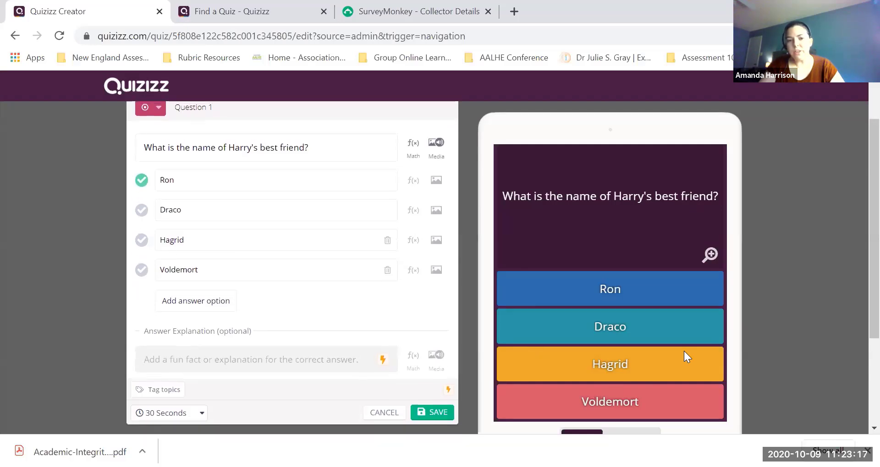
scroll(684, 351, "up", 1)
scroll(469, 323, "down", 1)
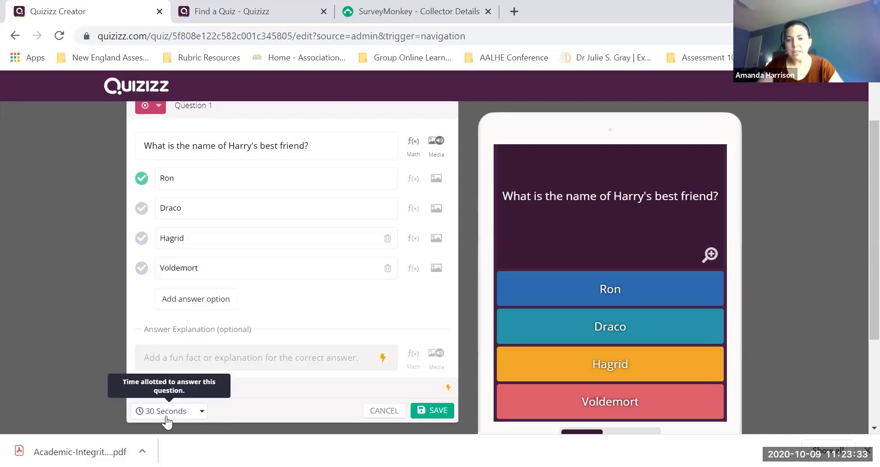
left_click(436, 411)
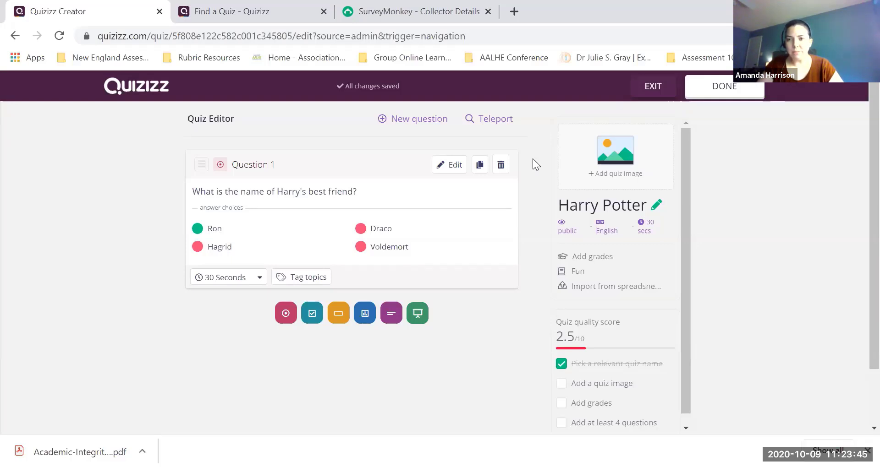
Use Teleport to add the question "What House is Harry in" from the second public Harry Potter quiz.
left_click(489, 123)
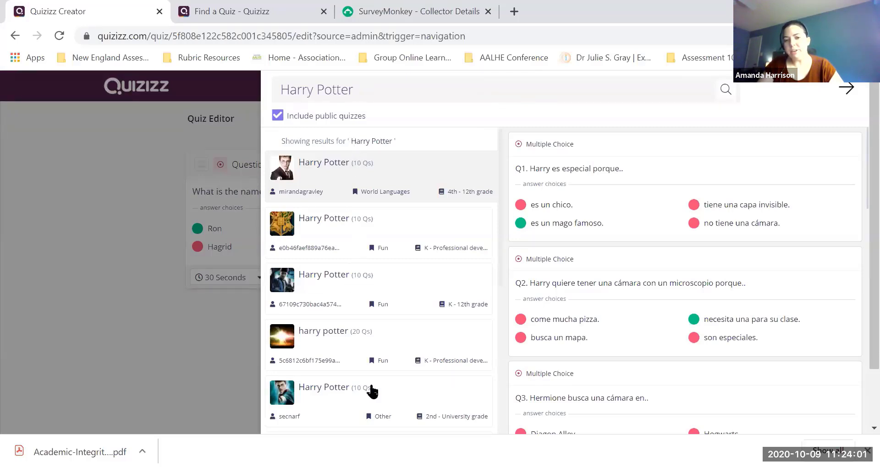
scroll(372, 392, "down", 3)
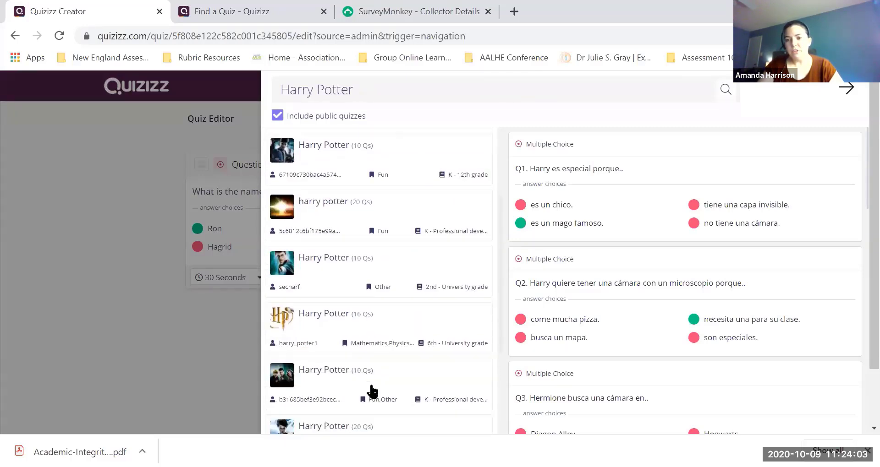
scroll(371, 391, "up", 3)
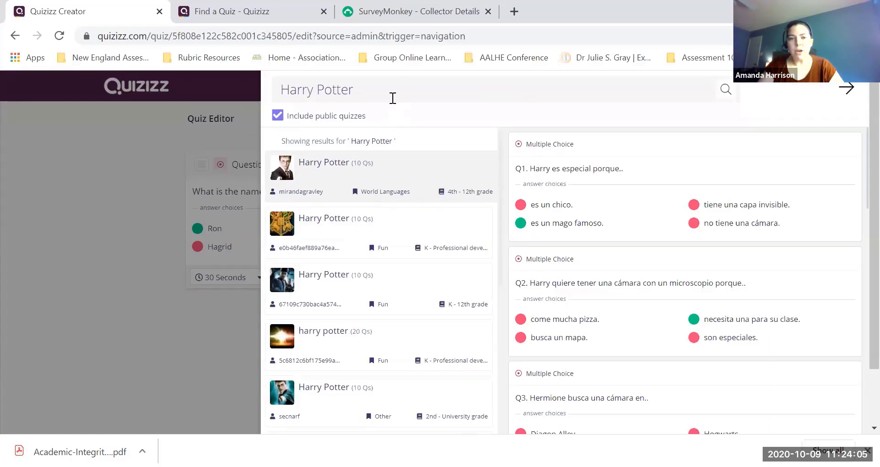
left_click(402, 228)
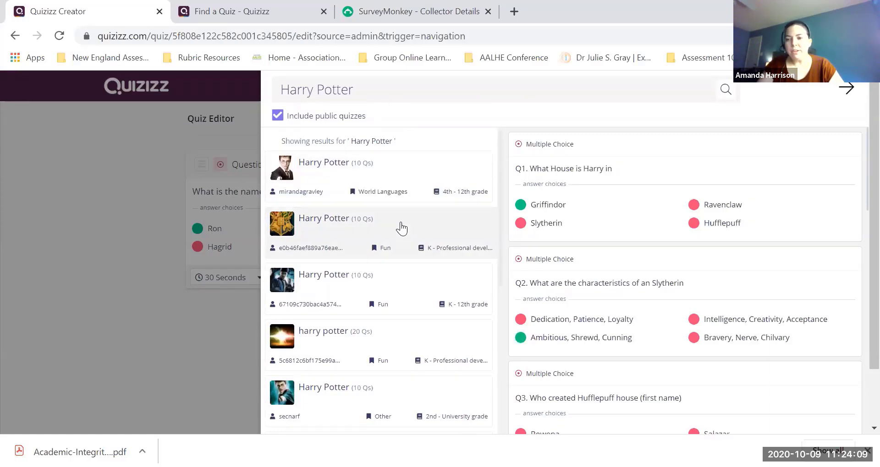
mouse_move(642, 183)
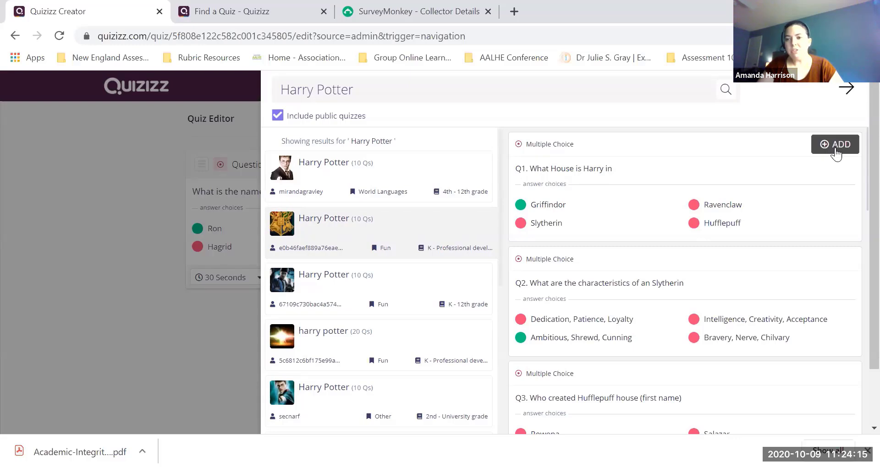
left_click(836, 153)
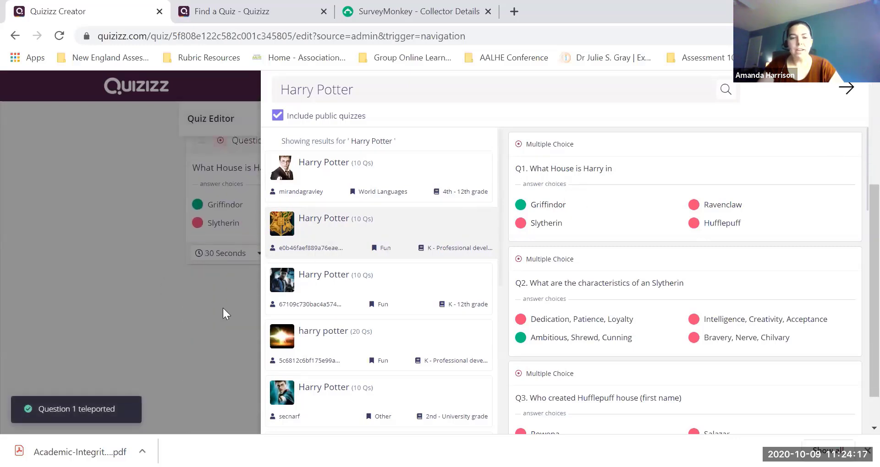
Close the Teleport search and set the time limit of "What House is Harry in" to 45 seconds.
left_click(223, 308)
scroll(181, 296, "up", 2)
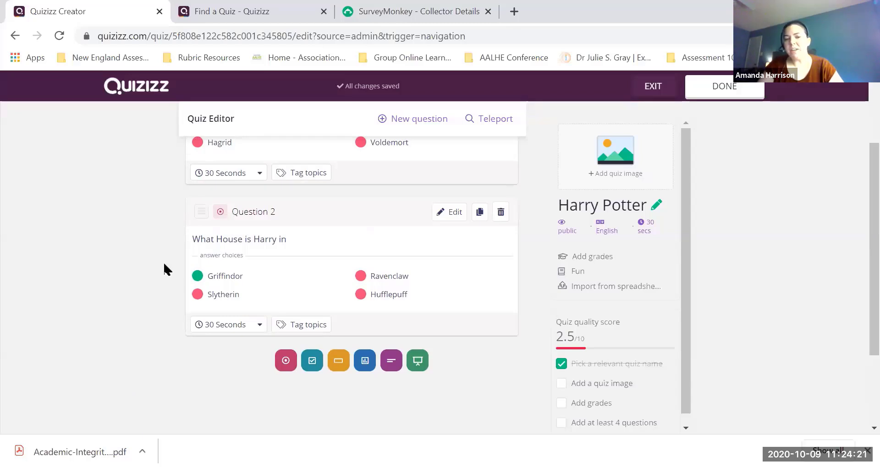
scroll(166, 270, "up", 1)
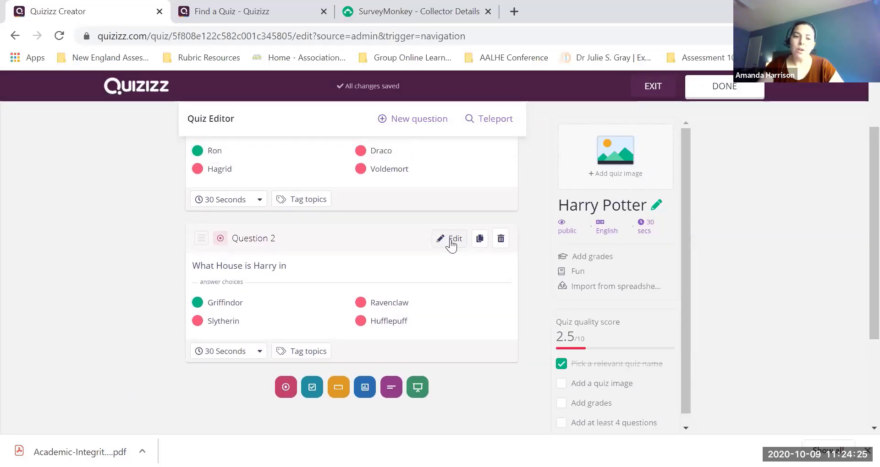
left_click(256, 352)
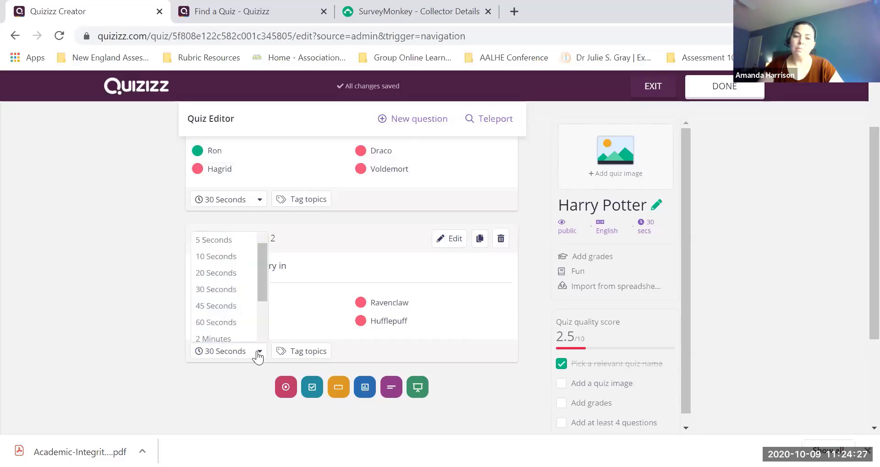
left_click(236, 307)
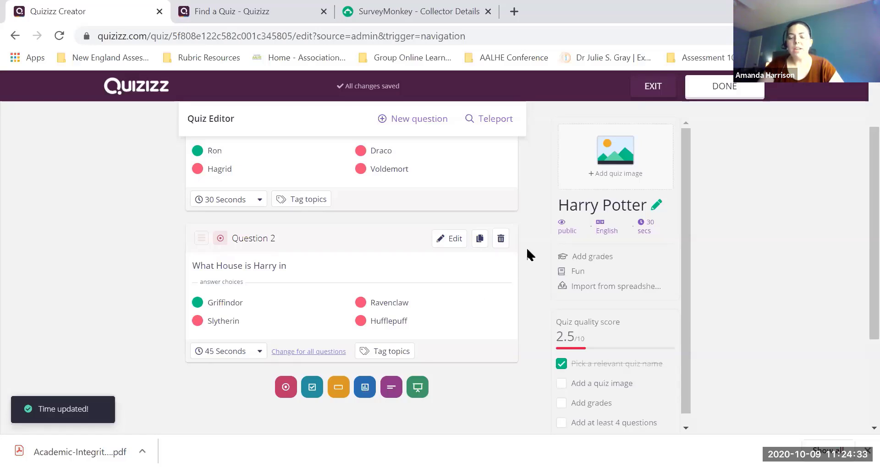
Use Teleport to add the question "Who is the author of the Harry Potter books?" from the third public Harry Potter quiz.
scroll(526, 247, "up", 1)
left_click(489, 119)
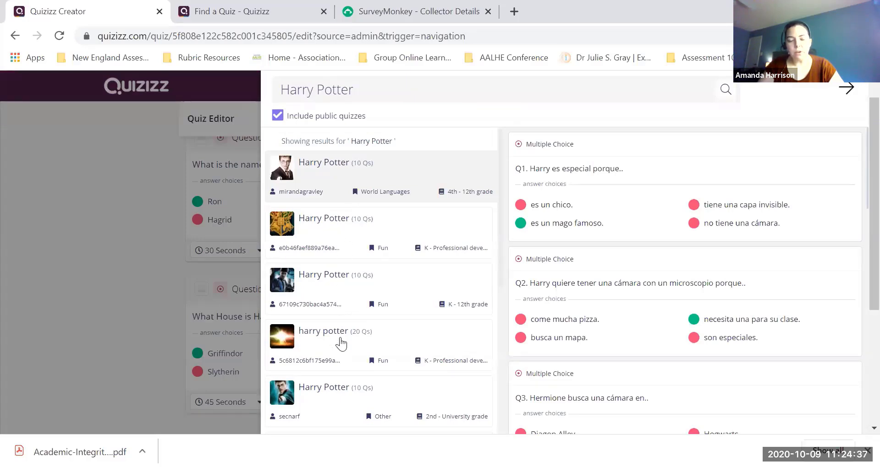
left_click(344, 301)
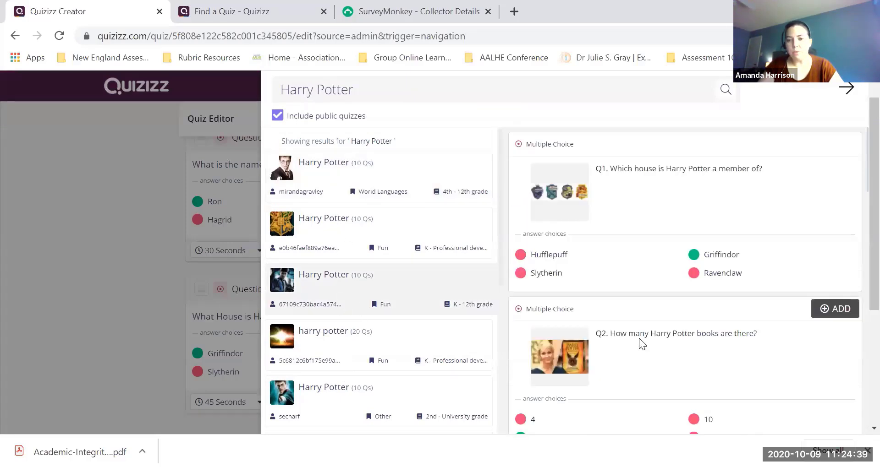
scroll(639, 338, "down", 3)
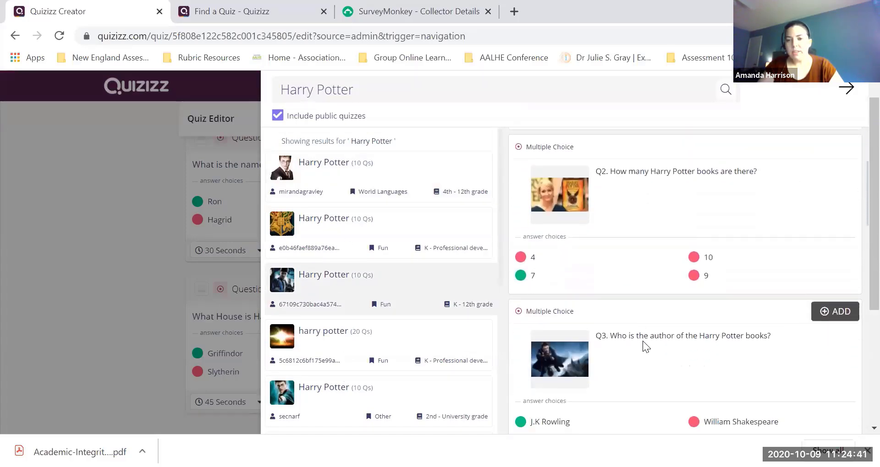
scroll(642, 341, "down", 2)
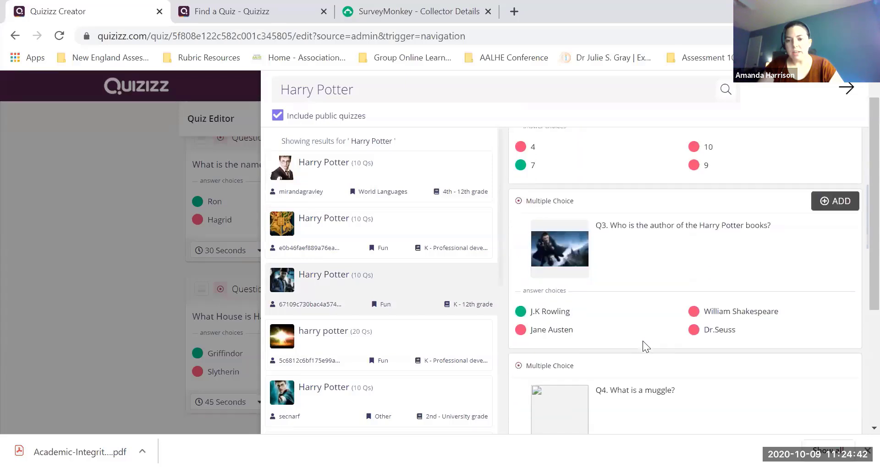
left_click(840, 196)
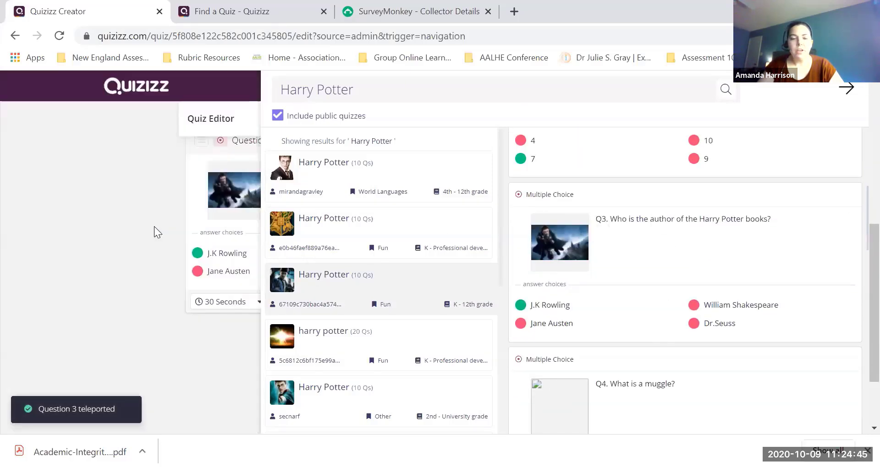
left_click(154, 227)
scroll(523, 318, "up", 2)
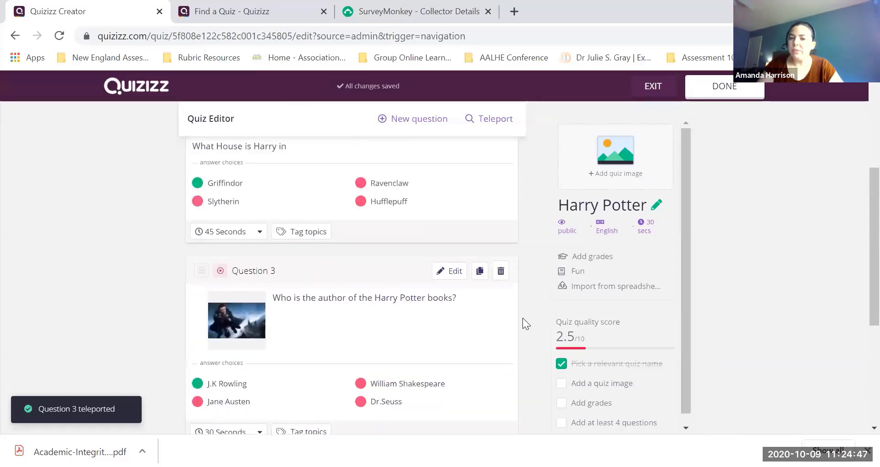
Review the quiz's questions, finish editing, and save the quiz details with the grade range KG to University.
scroll(522, 318, "up", 4)
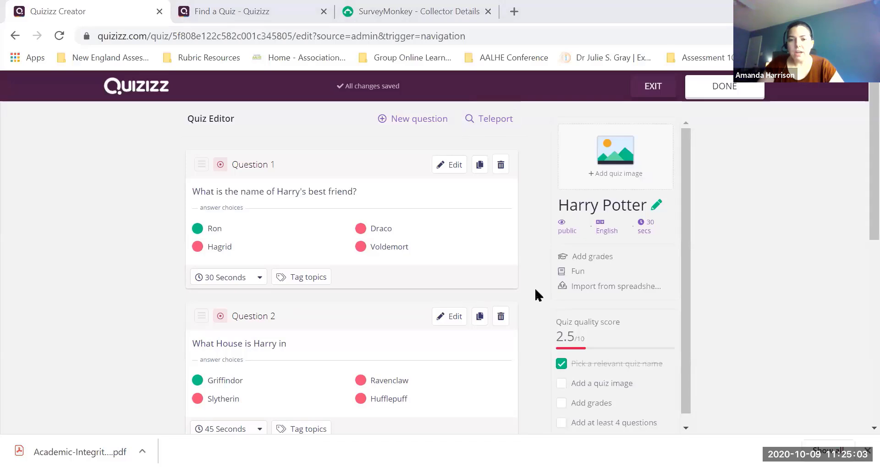
scroll(535, 289, "down", 1)
scroll(534, 287, "down", 1)
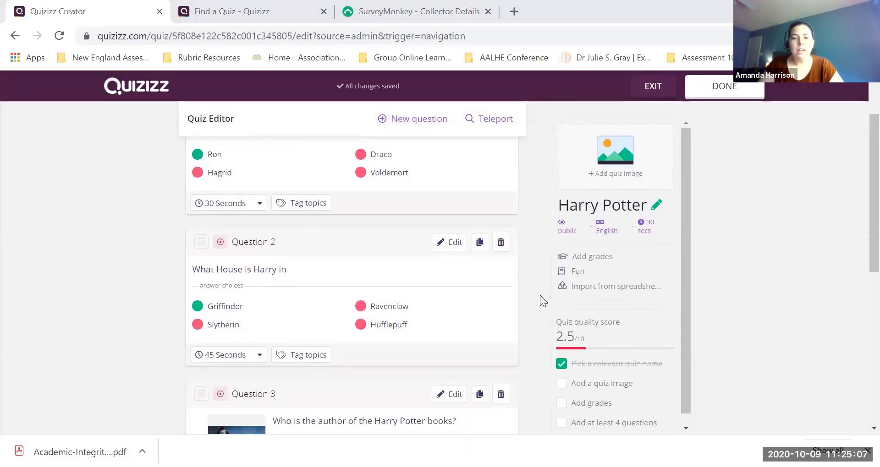
scroll(540, 295, "up", 2)
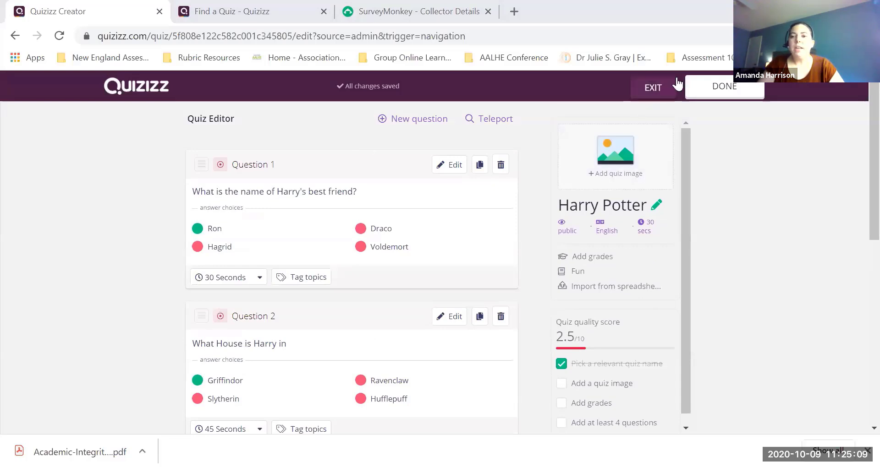
left_click(708, 92)
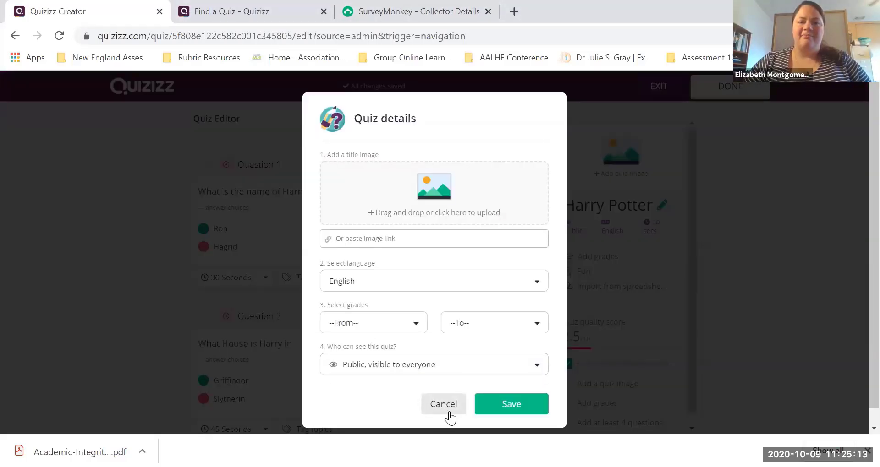
left_click(513, 410)
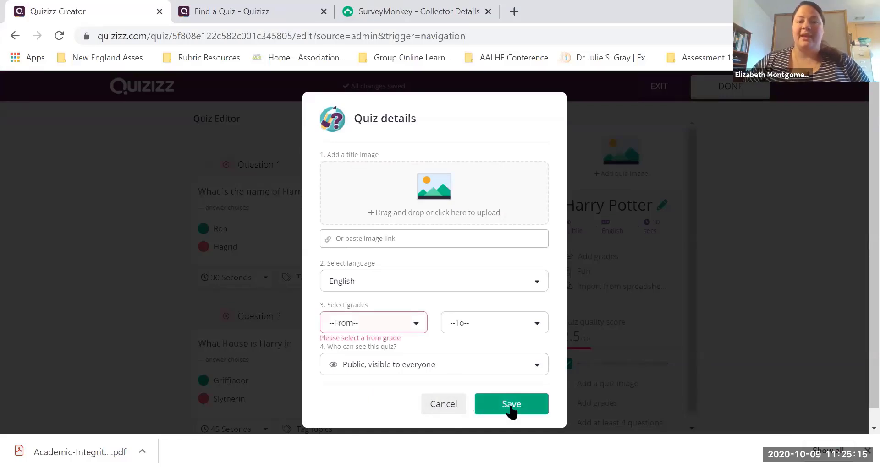
left_click(415, 326)
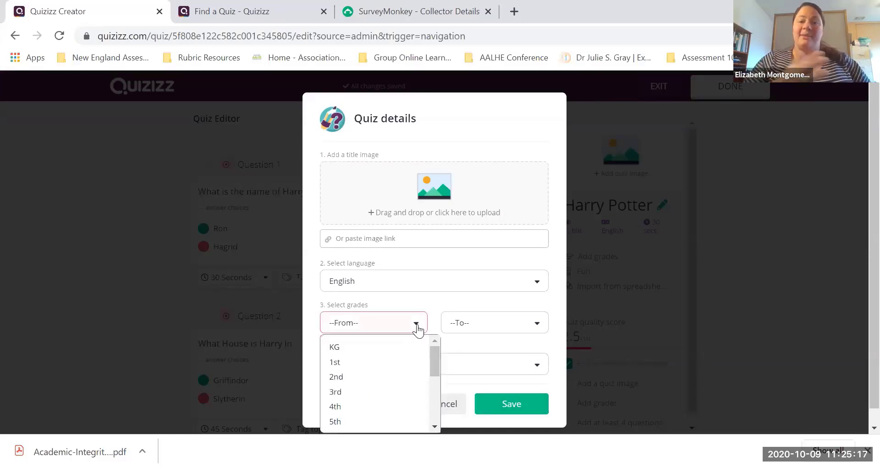
left_click(373, 346)
left_click(461, 326)
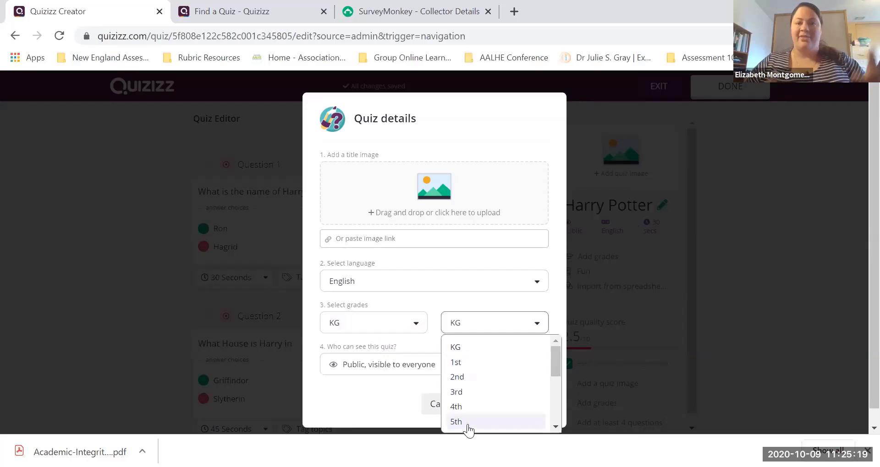
scroll(468, 426, "down", 3)
left_click(485, 397)
left_click(499, 408)
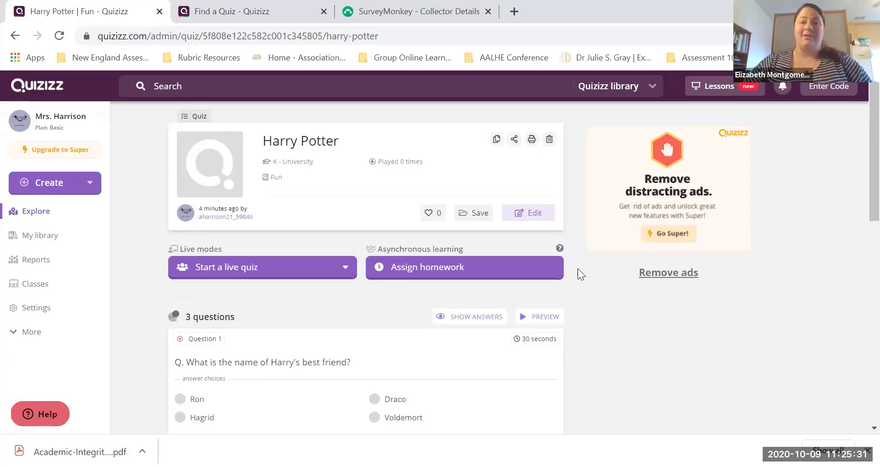
Look over the saved Harry Potter quiz's page, including its question list and the live and homework options.
scroll(577, 269, "down", 1)
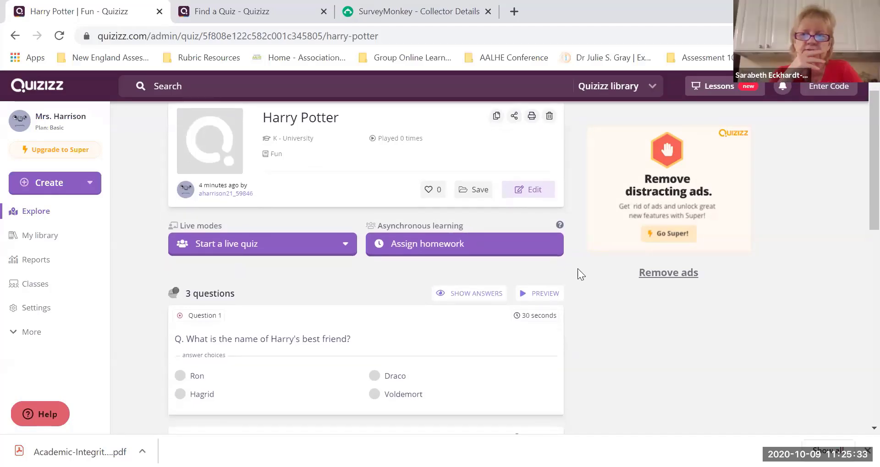
scroll(577, 268, "up", 1)
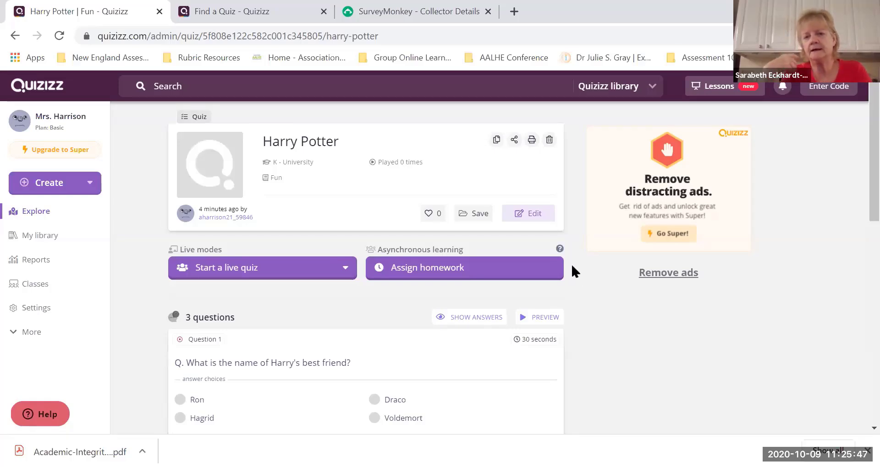
scroll(572, 268, "down", 2)
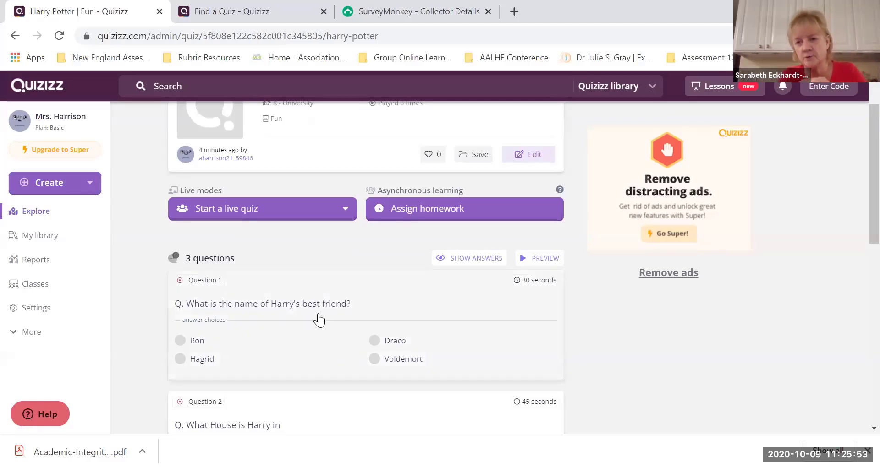
scroll(319, 321, "down", 1)
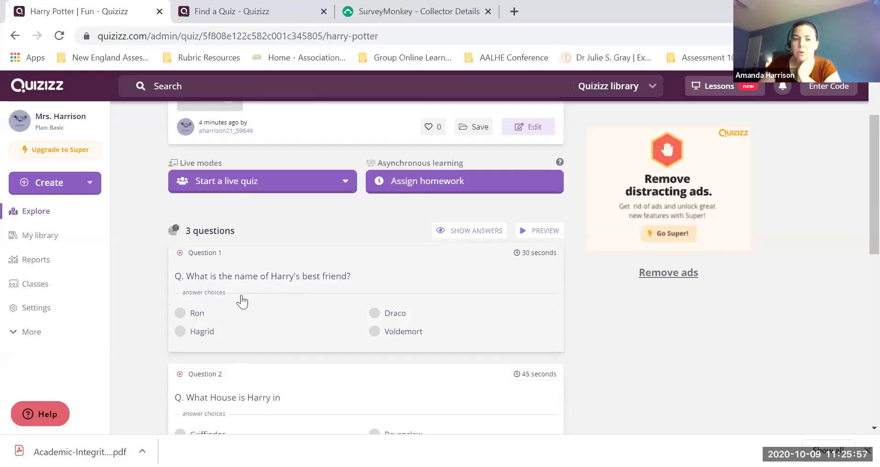
scroll(240, 301, "down", 1)
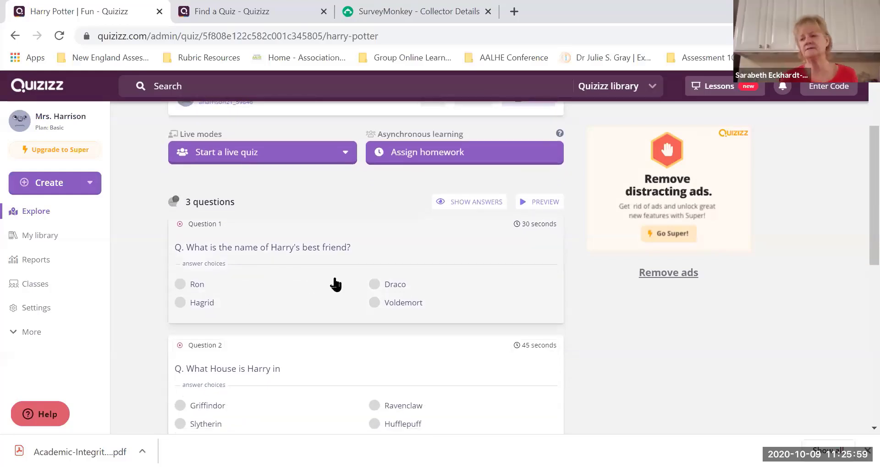
scroll(255, 250, "up", 2)
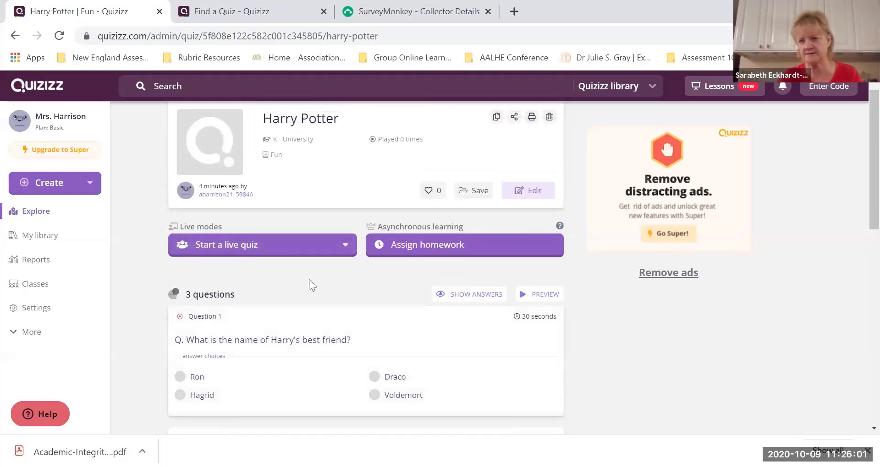
scroll(308, 279, "up", 1)
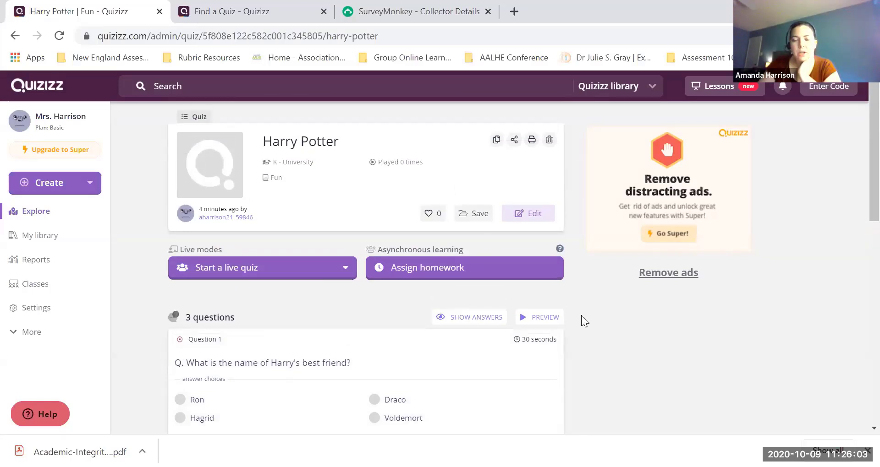
scroll(582, 316, "down", 2)
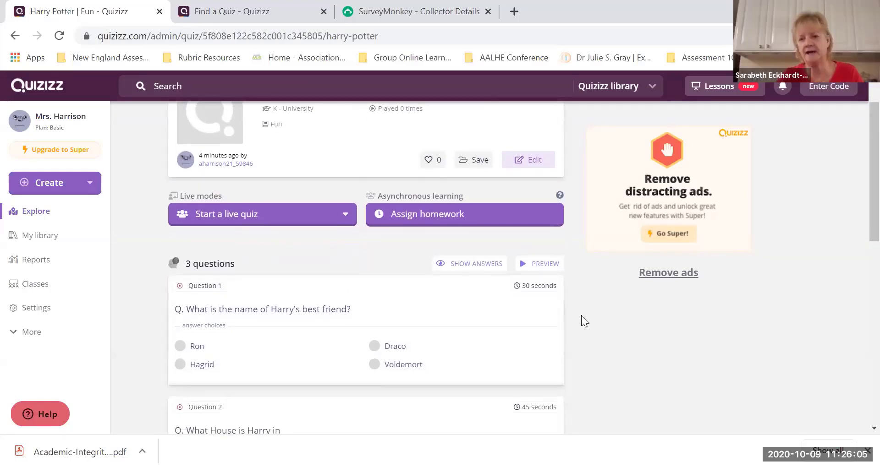
scroll(581, 315, "up", 1)
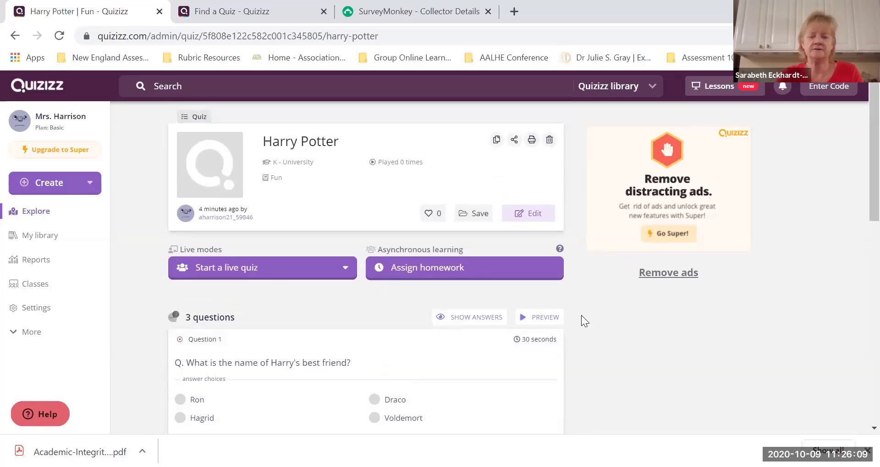
mouse_move(559, 248)
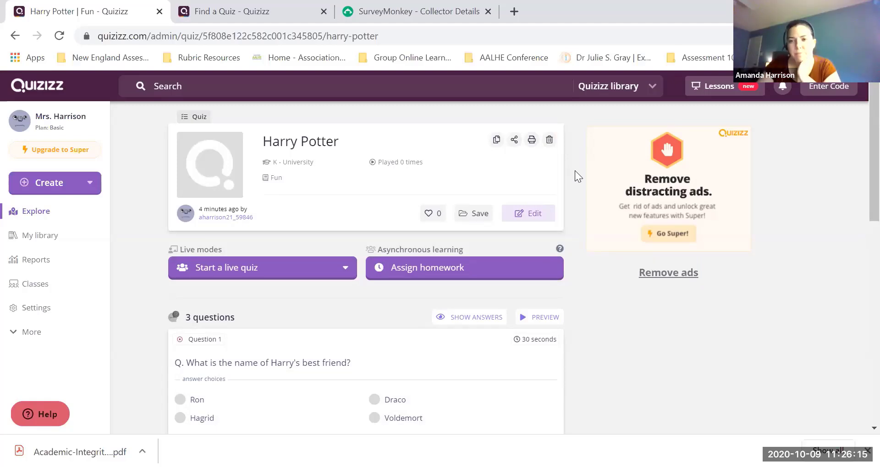
Reopen the Harry Potter quiz for editing and start a new Fill-in-the-Blank question.
left_click(532, 215)
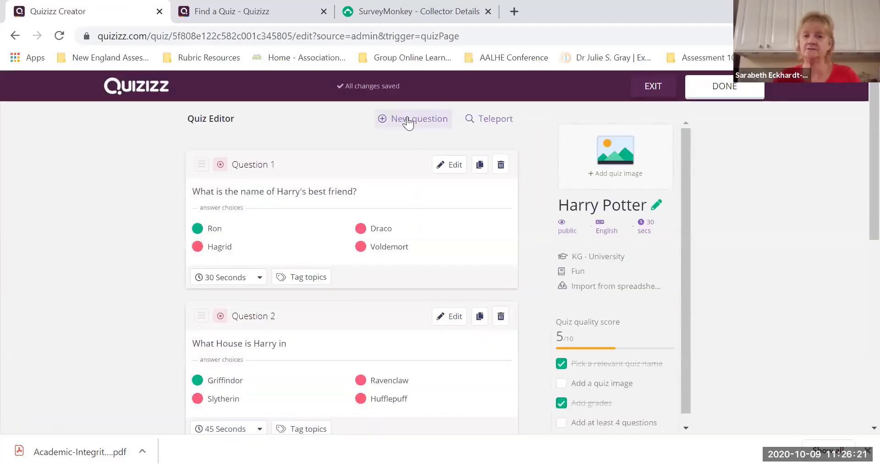
left_click(408, 122)
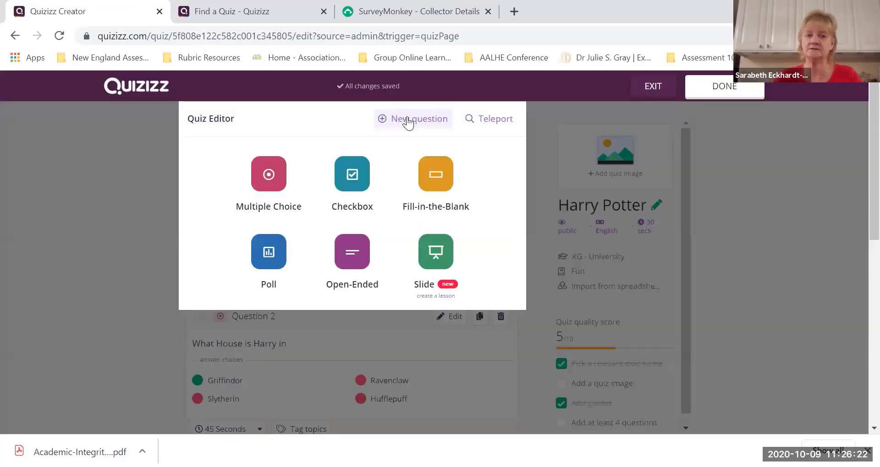
left_click(428, 181)
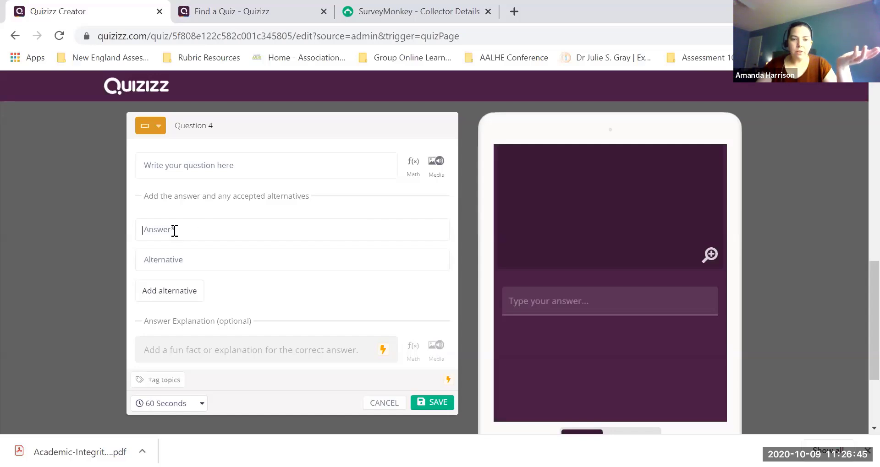
Try the answer "Ron" with the alternatives "ron" and "ronn" in the Fill-in-the-Blank question, and discard the question.
type("Ron")
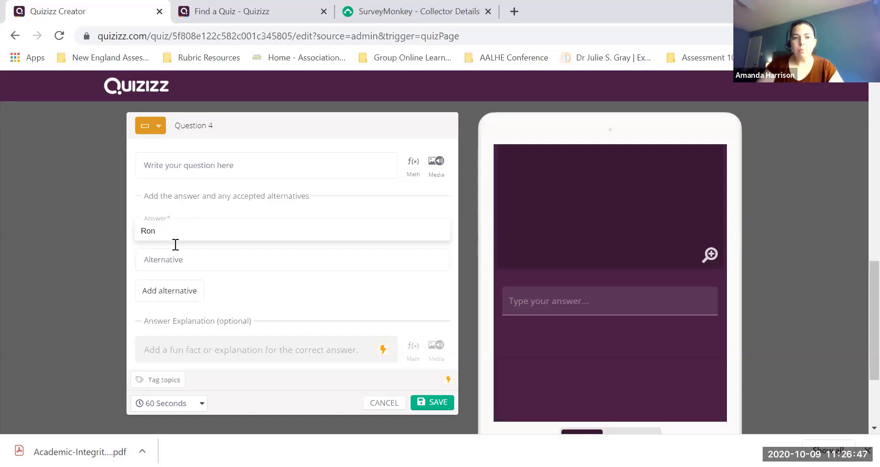
left_click(176, 261)
type("ron")
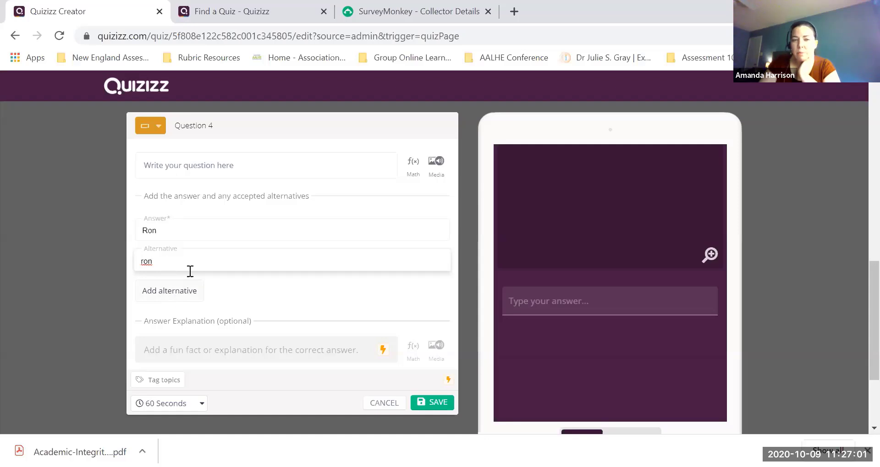
left_click(177, 290)
type("ro")
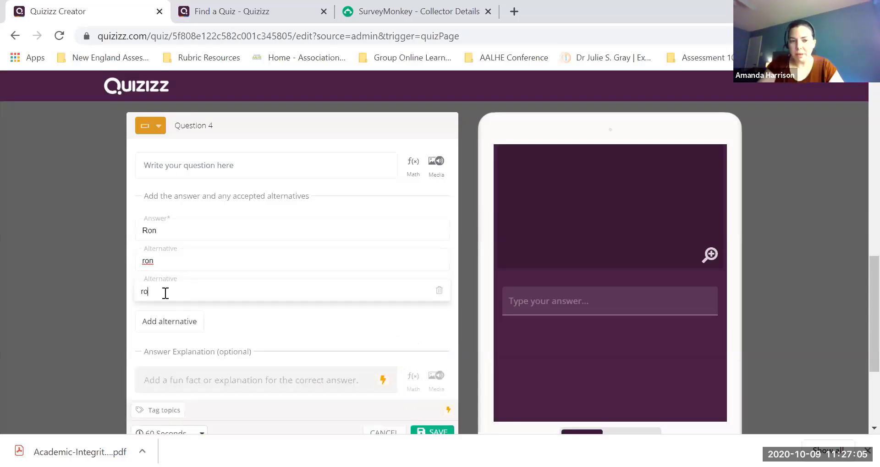
type("nn")
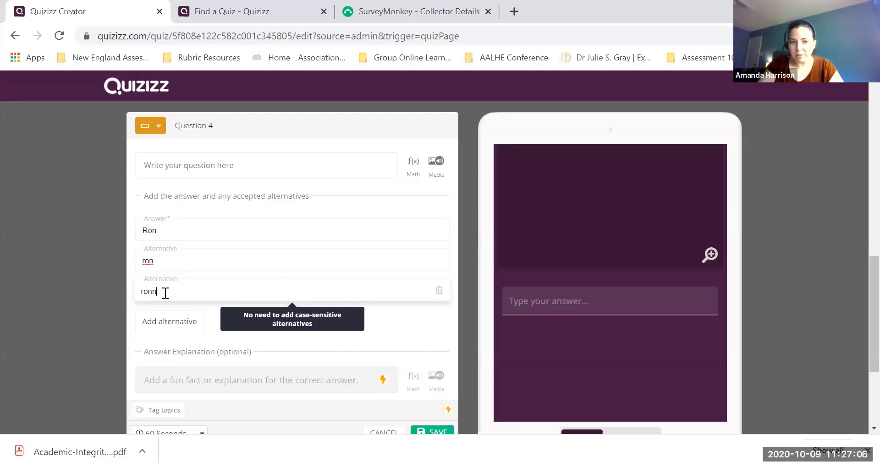
left_click(402, 312)
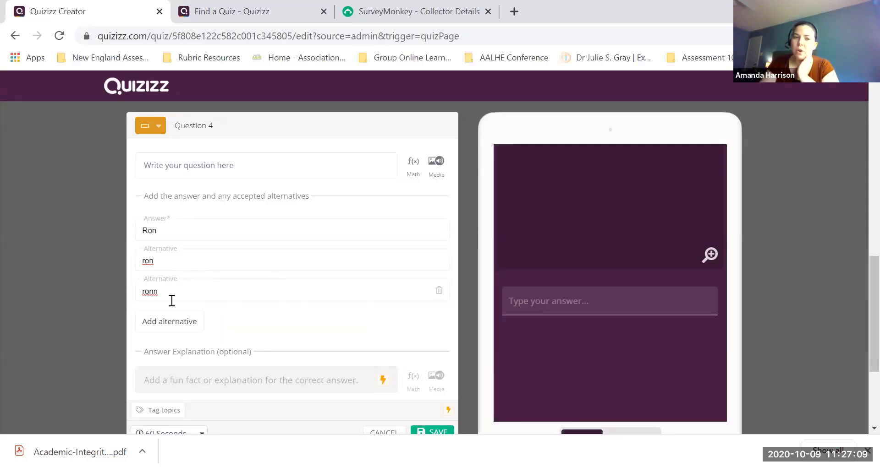
scroll(335, 323, "down", 1)
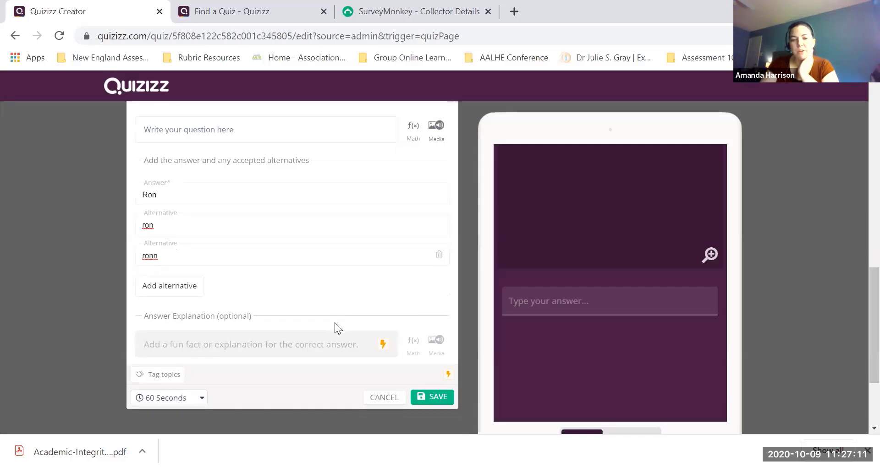
scroll(335, 324, "up", 1)
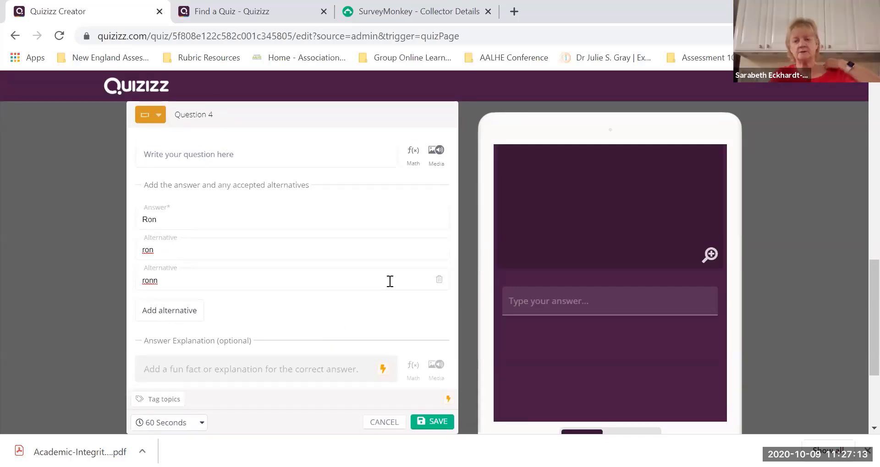
left_click(386, 422)
Finish editing the Harry Potter quiz and open the settings for a Classic live quiz.
scroll(281, 188, "up", 5)
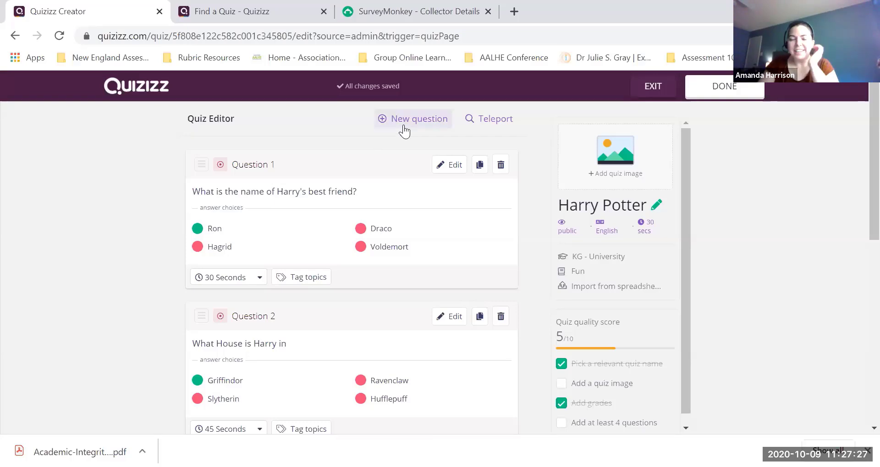
left_click(705, 96)
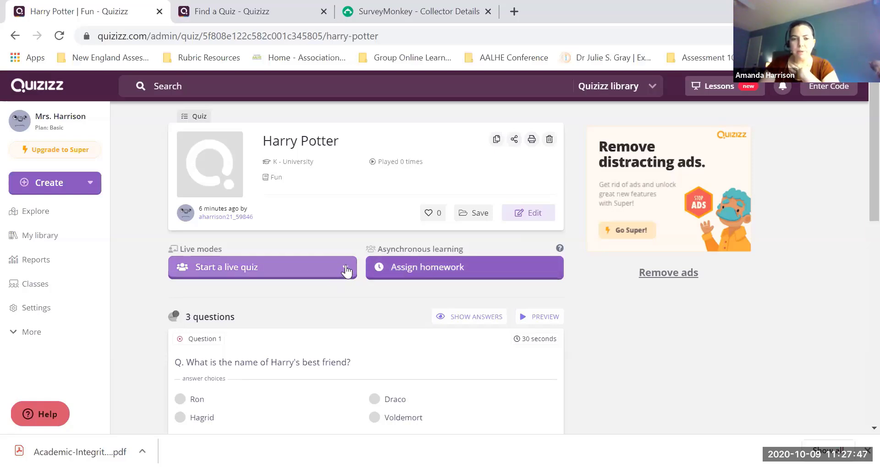
left_click(260, 268)
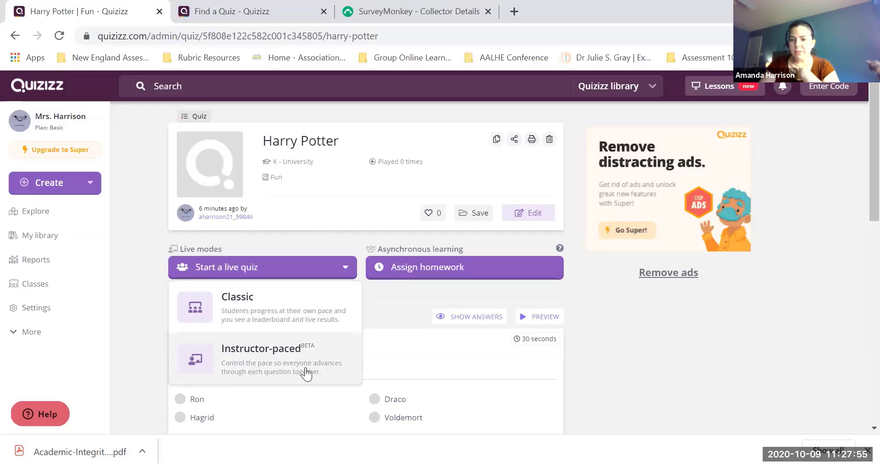
left_click(261, 316)
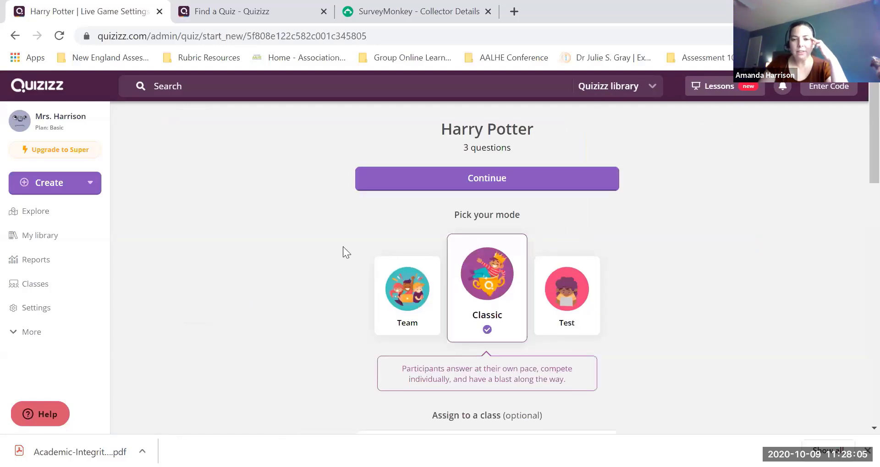
Look over the Team, Classic and Test modes and the class assignment option for the live quiz.
scroll(342, 247, "down", 1)
scroll(343, 246, "down", 3)
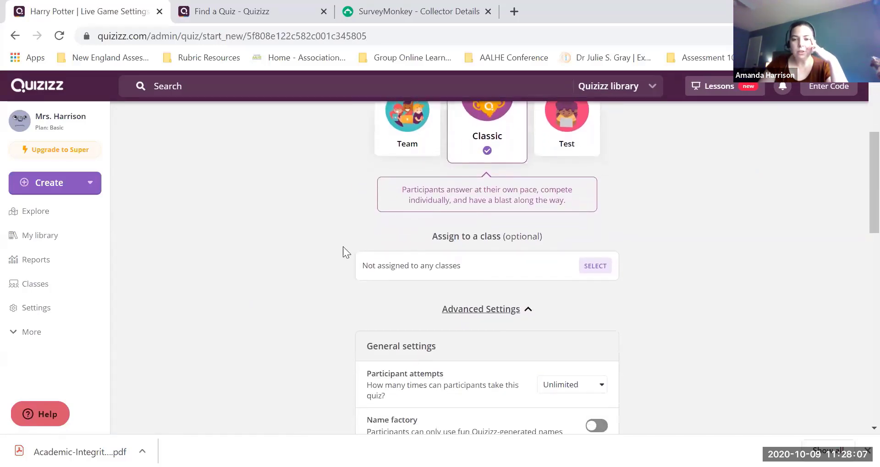
scroll(343, 247, "up", 4)
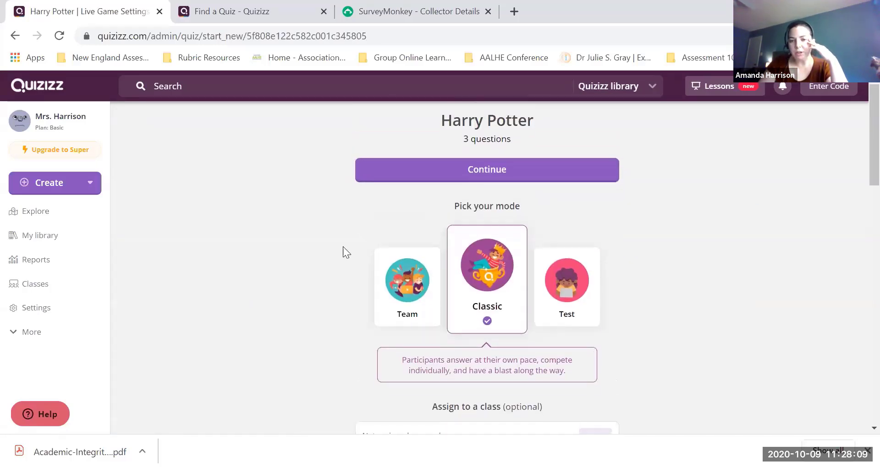
scroll(343, 247, "down", 1)
scroll(343, 246, "down", 2)
scroll(343, 247, "up", 3)
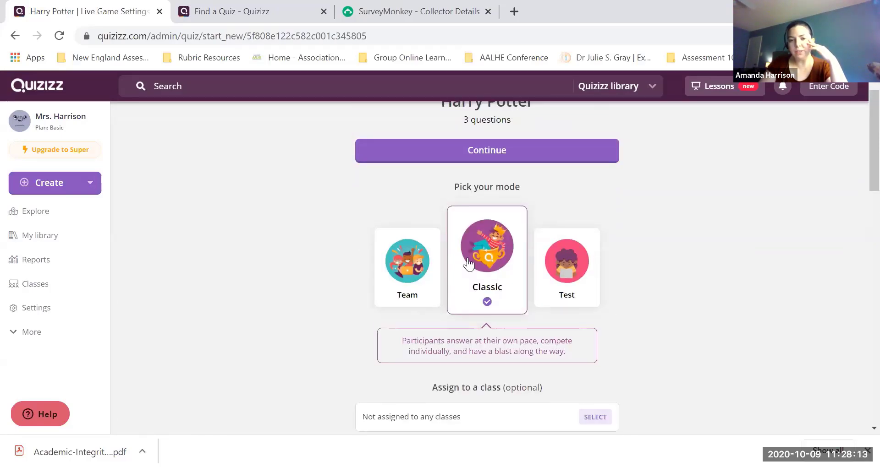
scroll(345, 340, "down", 1)
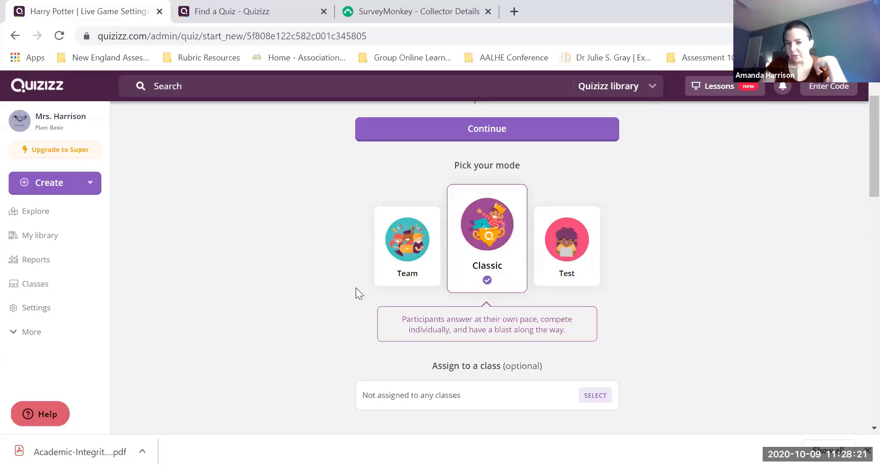
Review the live quiz's general settings, switching Name factory on and back off.
scroll(312, 311, "down", 6)
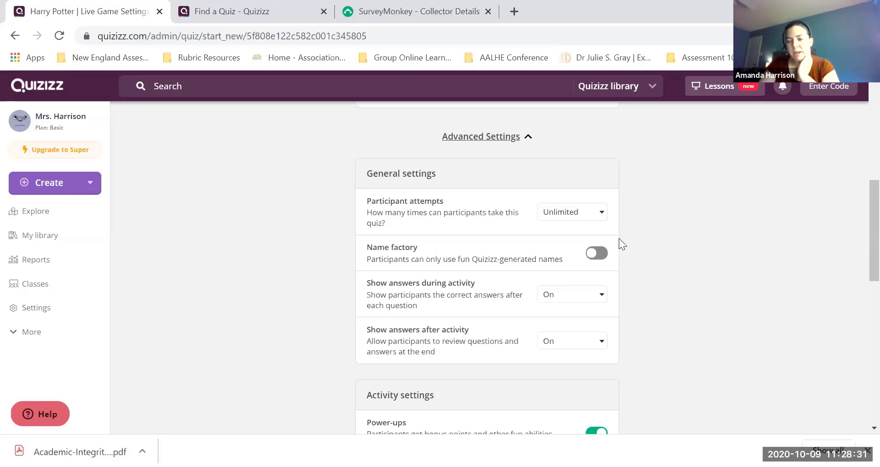
scroll(626, 244, "down", 1)
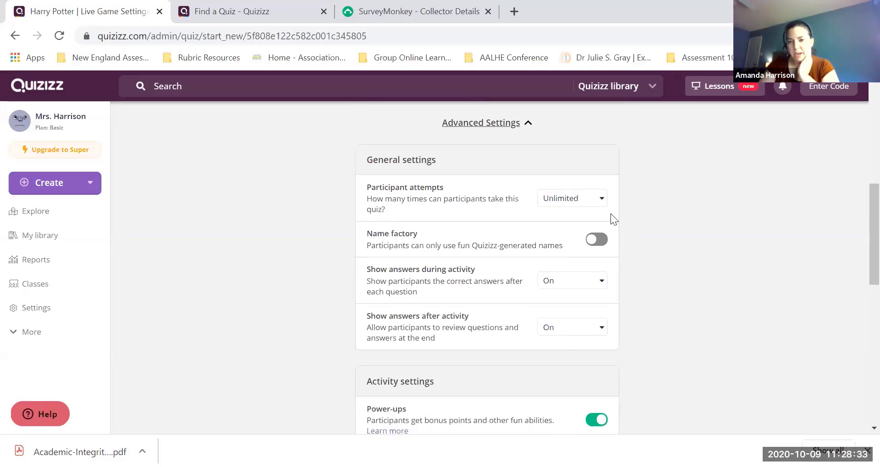
scroll(619, 240, "down", 1)
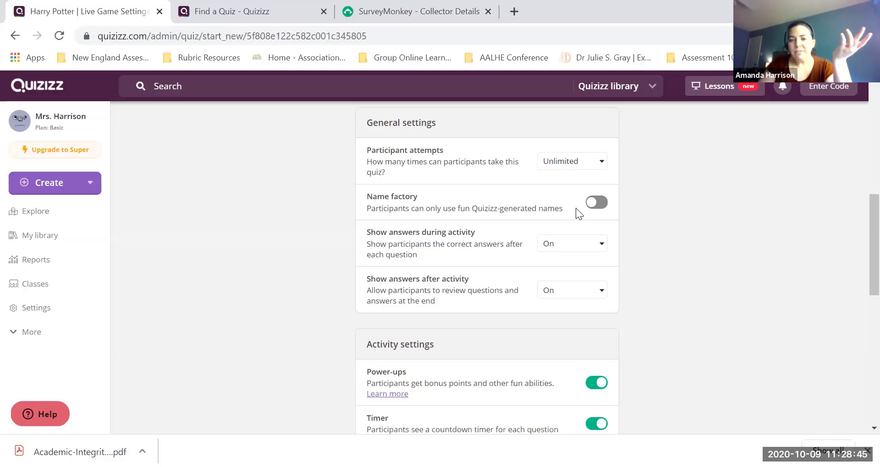
left_click(597, 203)
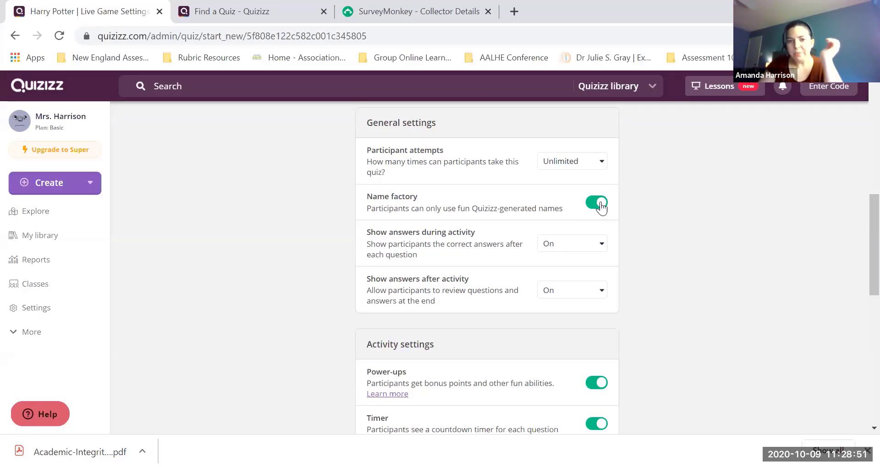
left_click(599, 204)
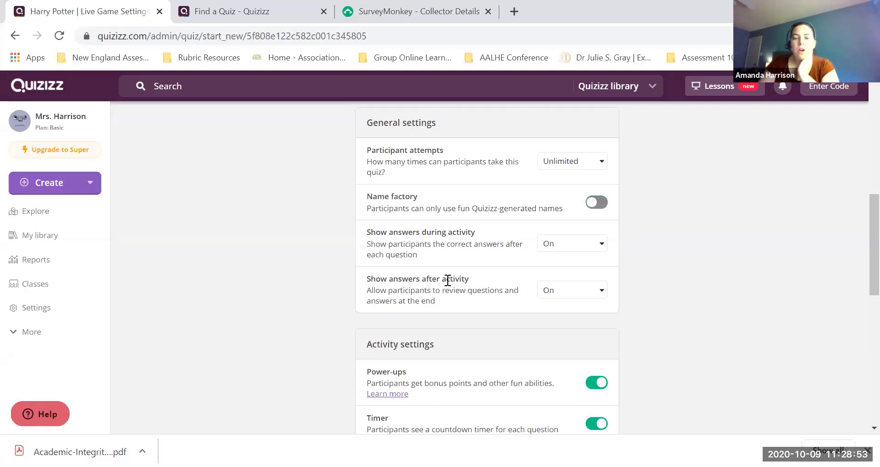
Set showing answers during the activity to Validate only and showing answers after the activity to Questions only.
scroll(449, 281, "down", 1)
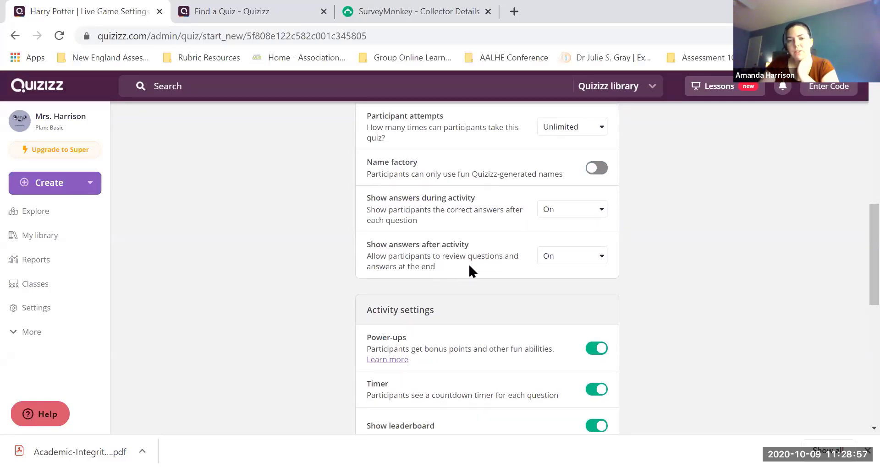
left_click(600, 215)
left_click(624, 212)
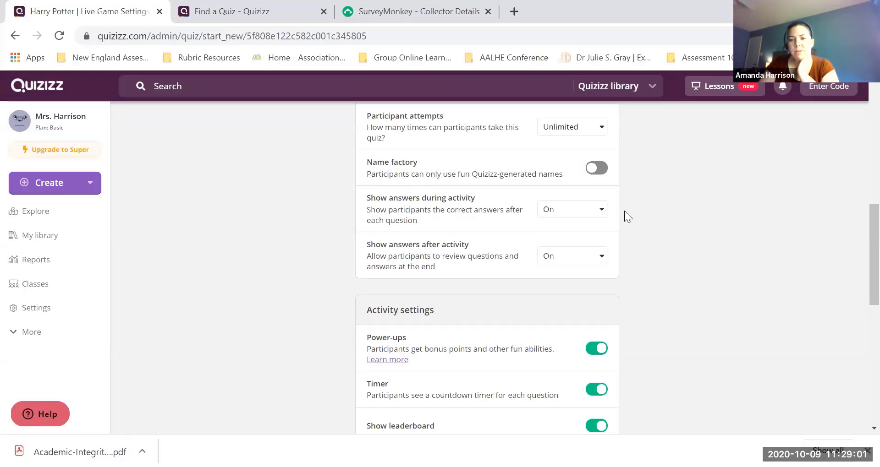
left_click(602, 216)
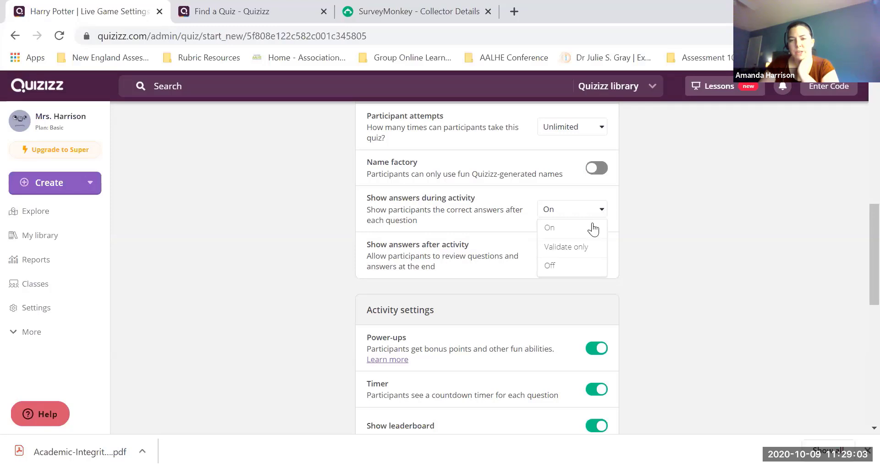
left_click(584, 248)
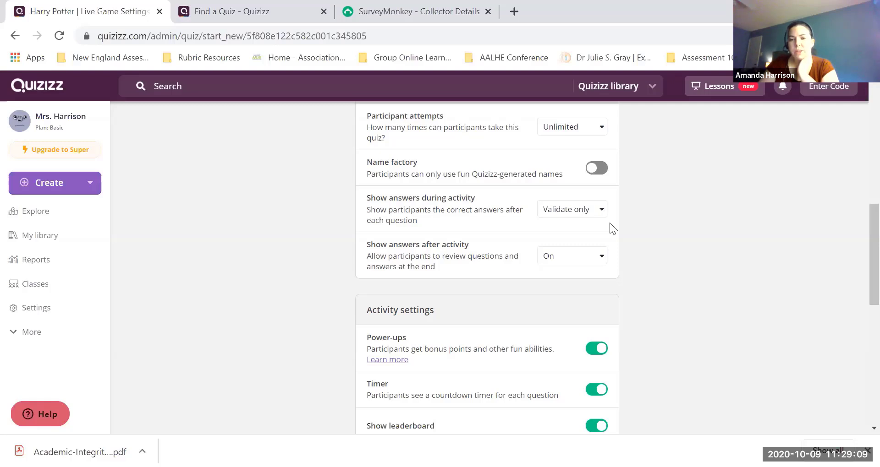
left_click(601, 257)
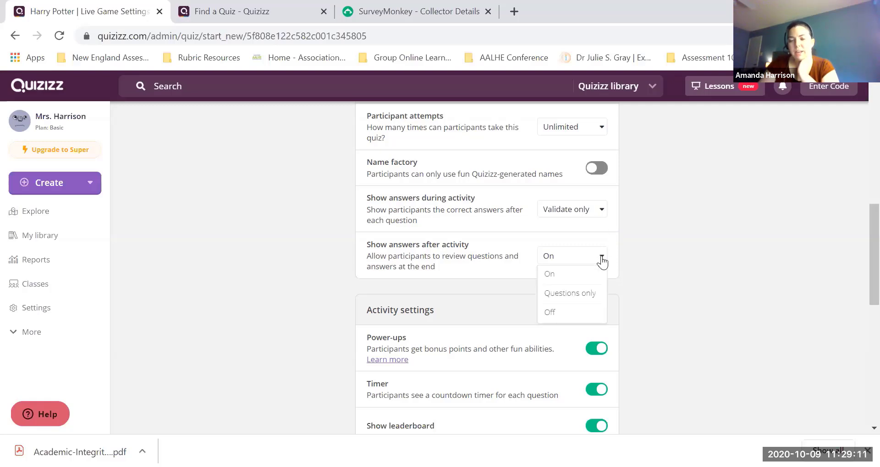
left_click(586, 298)
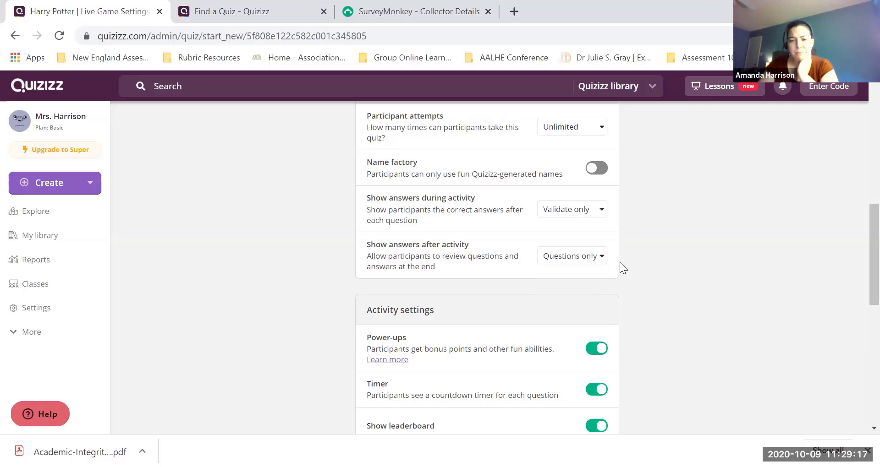
Examine the live quiz's activity settings, including power-ups, timer and leaderboard.
scroll(619, 267, "down", 1)
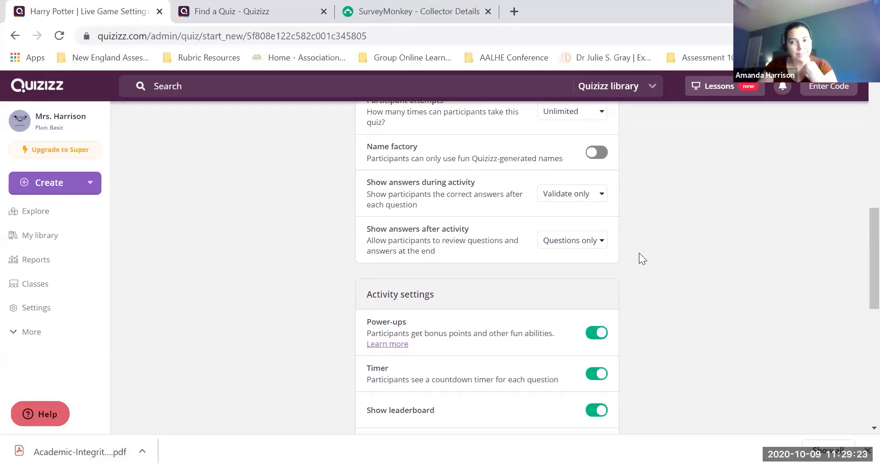
scroll(639, 253, "down", 3)
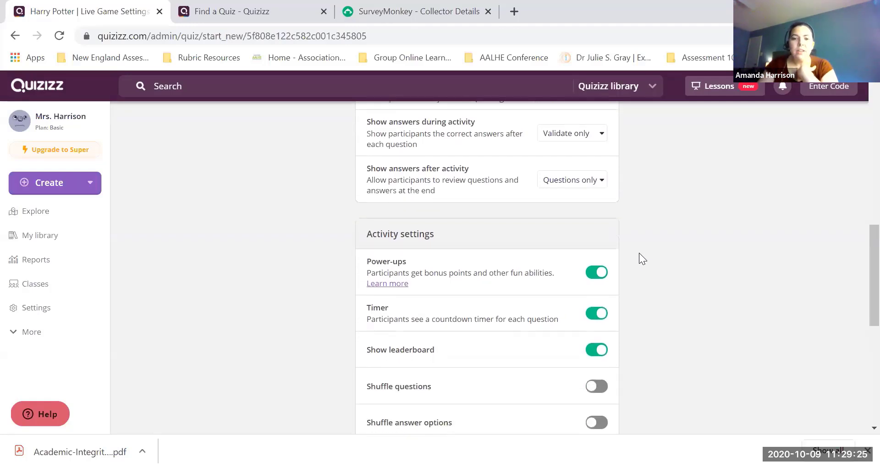
scroll(639, 253, "down", 1)
scroll(639, 253, "down", 1)
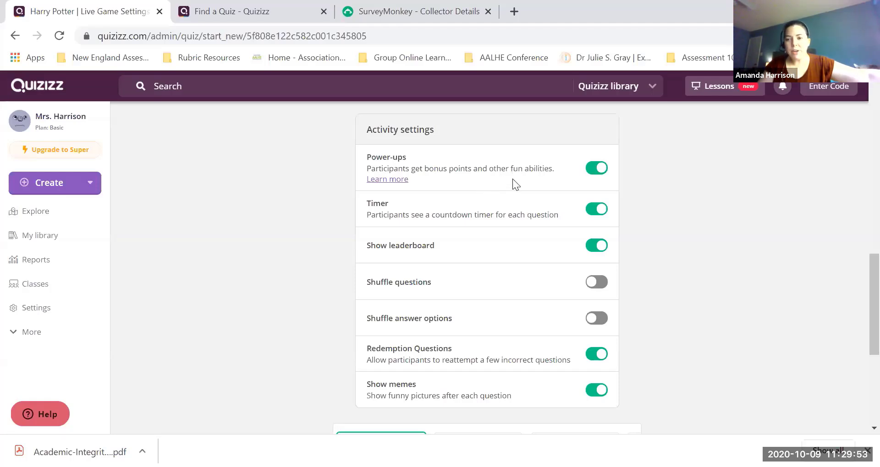
scroll(513, 180, "down", 1)
scroll(513, 181, "down", 1)
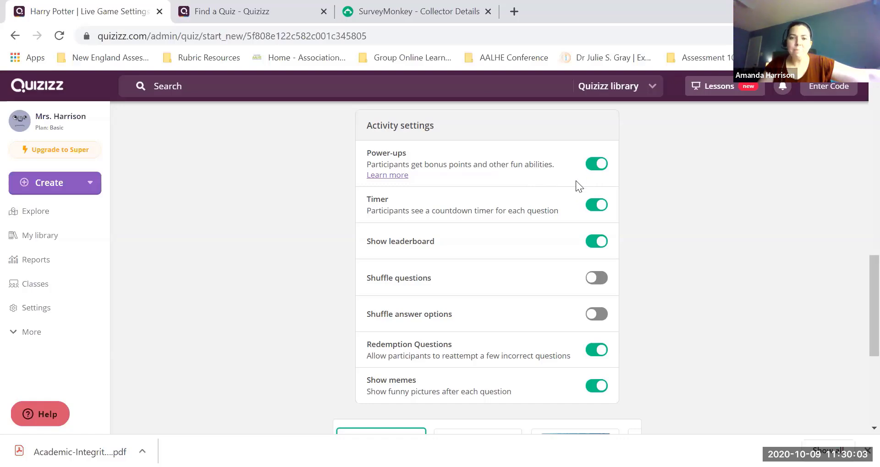
scroll(576, 180, "down", 1)
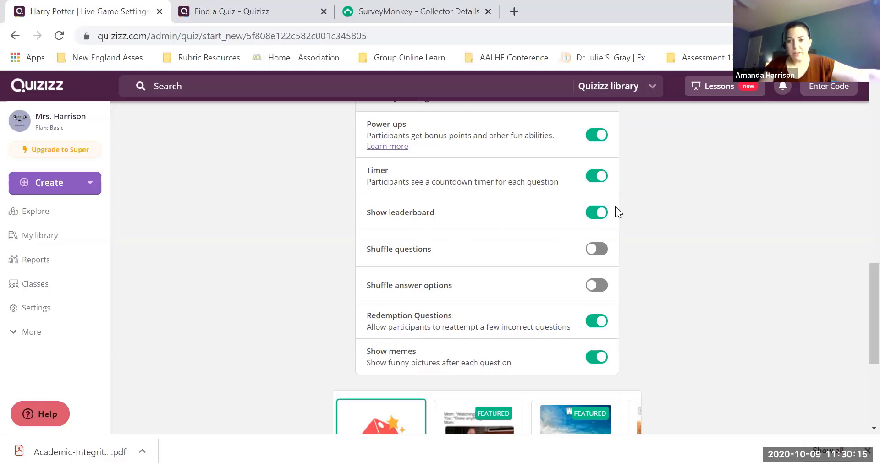
Switch the leaderboard off and back on, and look over the shuffle, redemption question and meme options.
left_click(600, 212)
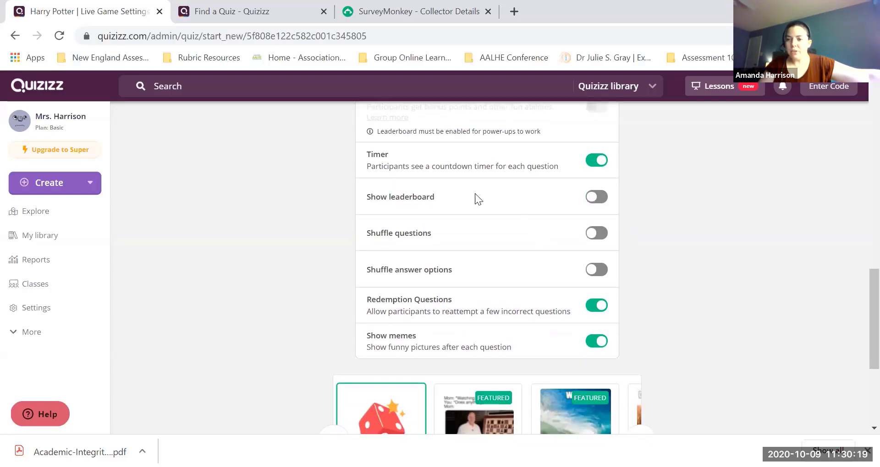
left_click(595, 198)
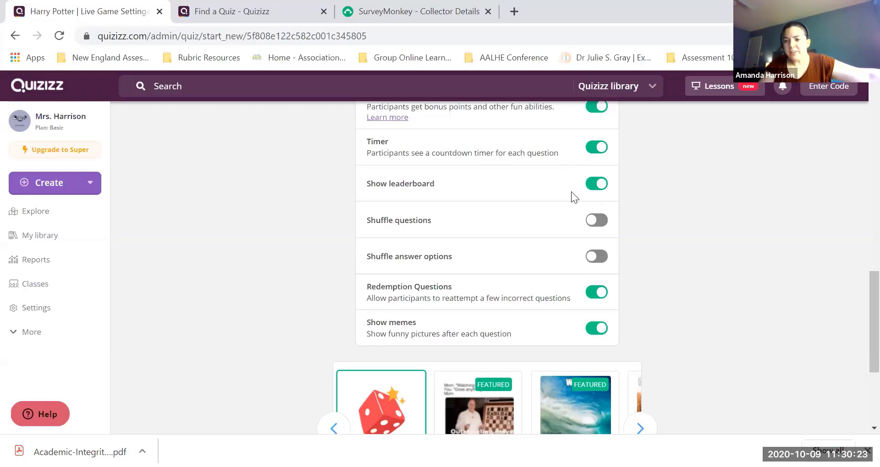
scroll(539, 191, "down", 1)
scroll(539, 190, "down", 1)
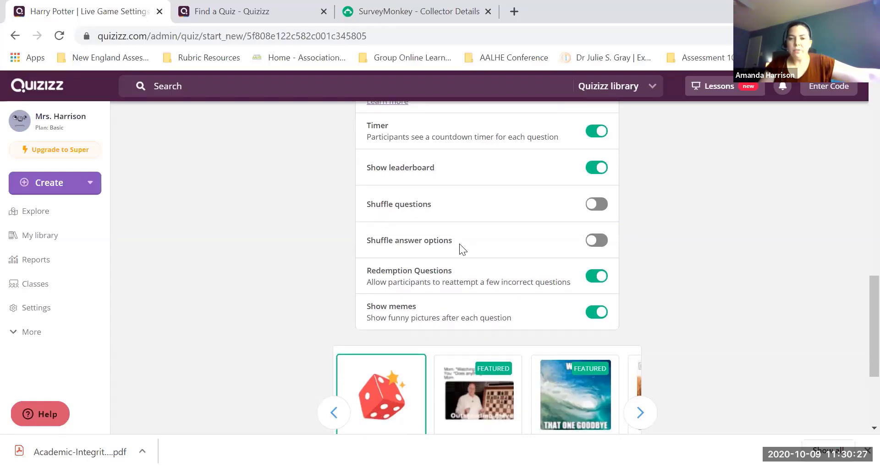
scroll(537, 249, "down", 1)
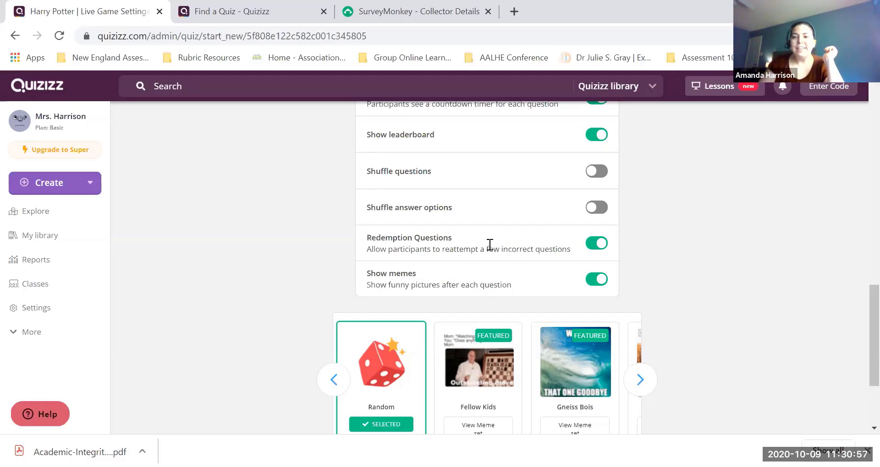
Examine the live quiz's shuffle, redemption question and meme settings together with the meme sets offered below them.
scroll(546, 286, "down", 1)
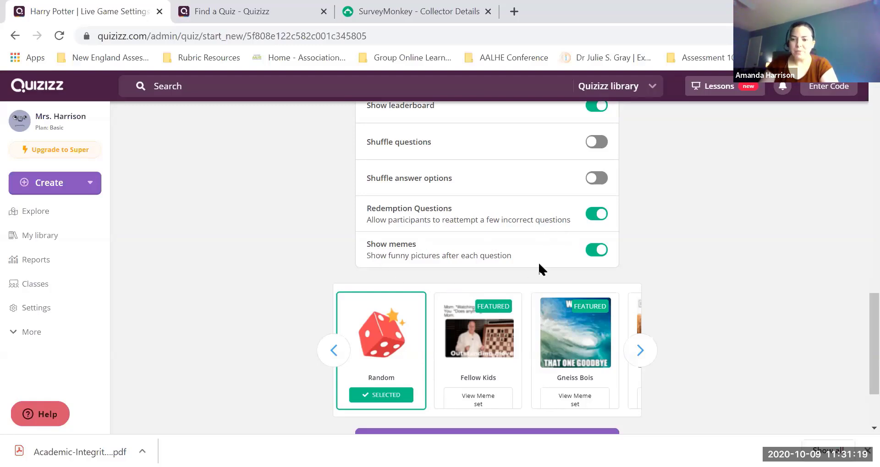
scroll(539, 265, "down", 1)
scroll(670, 238, "down", 2)
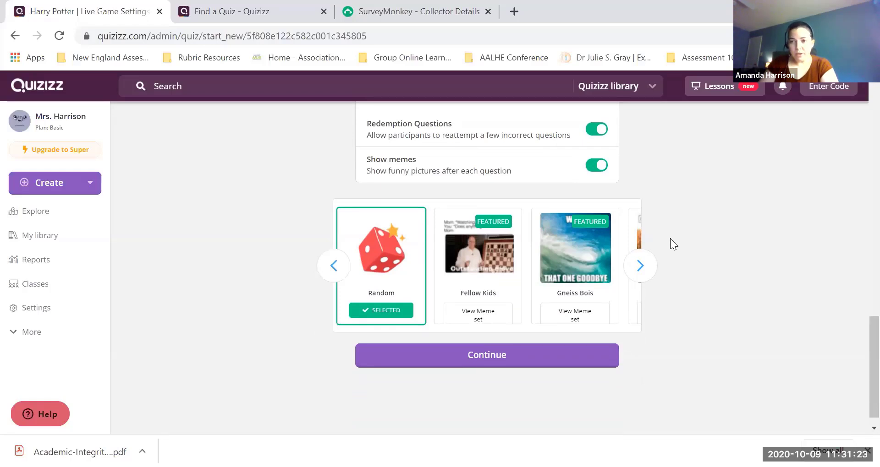
scroll(670, 238, "up", 1)
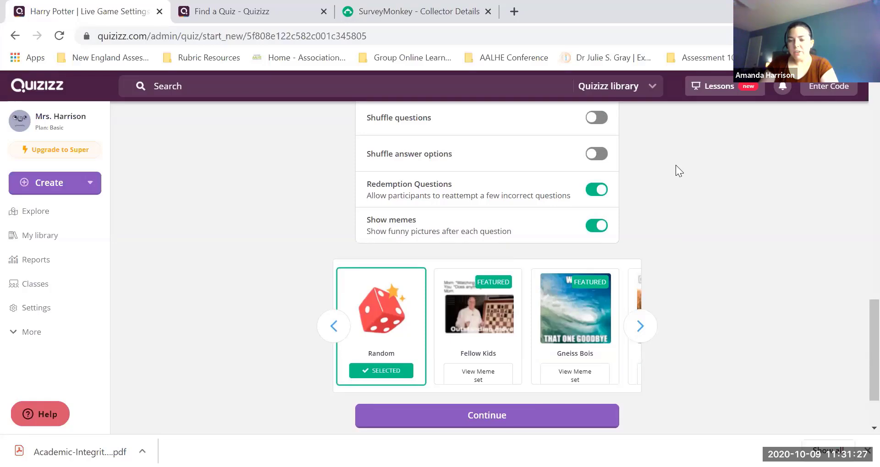
scroll(675, 165, "up", 1)
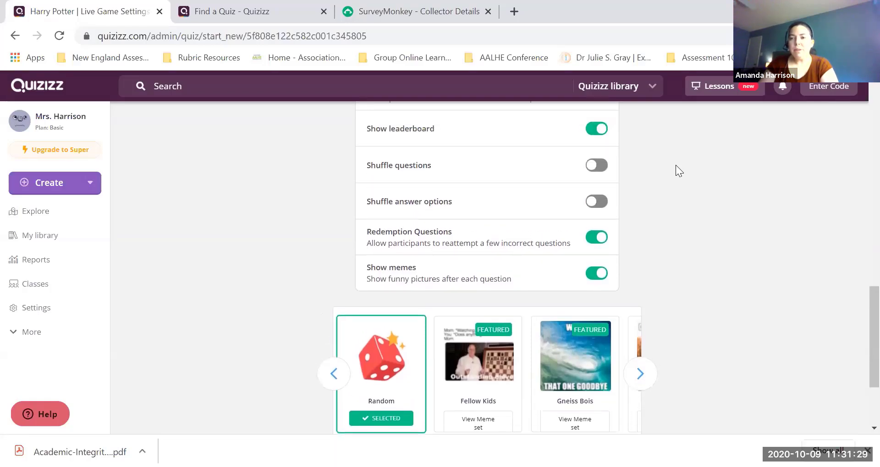
scroll(676, 165, "down", 2)
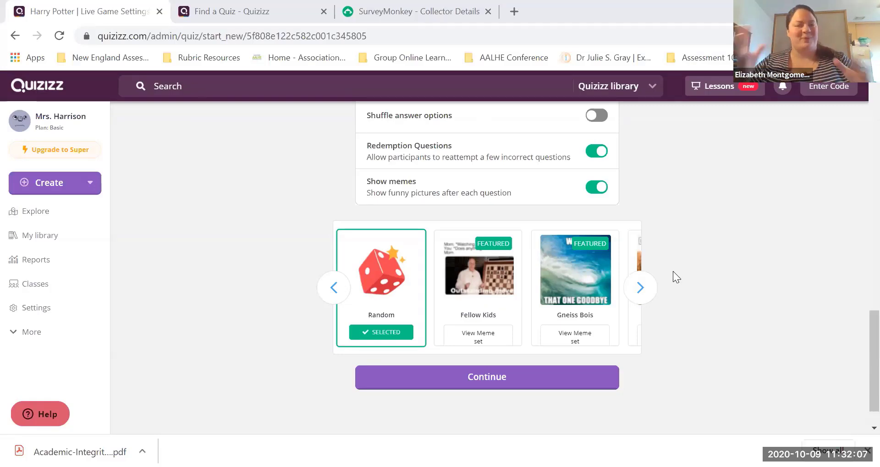
scroll(672, 275, "up", 2)
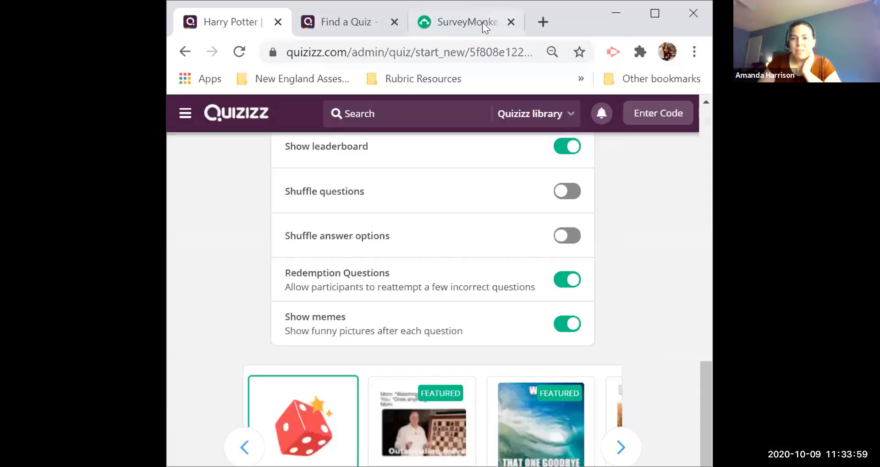
Switch to SurveyMonkey, copy the survey's Web Link 1 address and maximize the browser window.
left_click(468, 22)
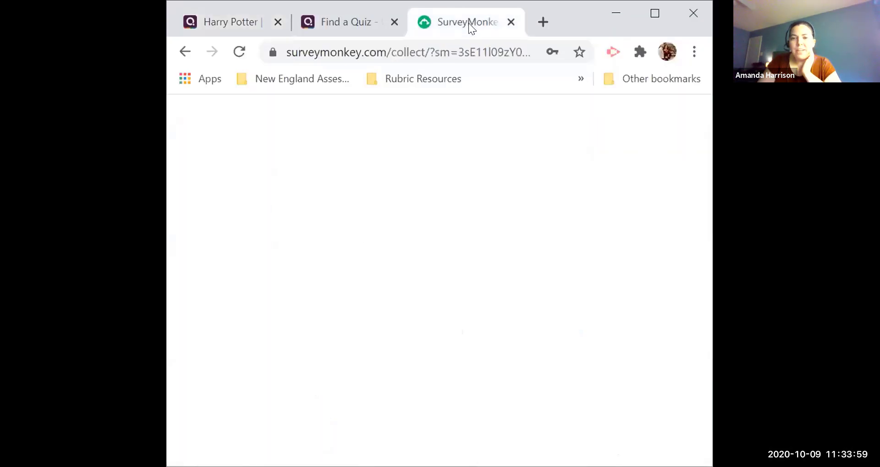
scroll(532, 372, "down", 5)
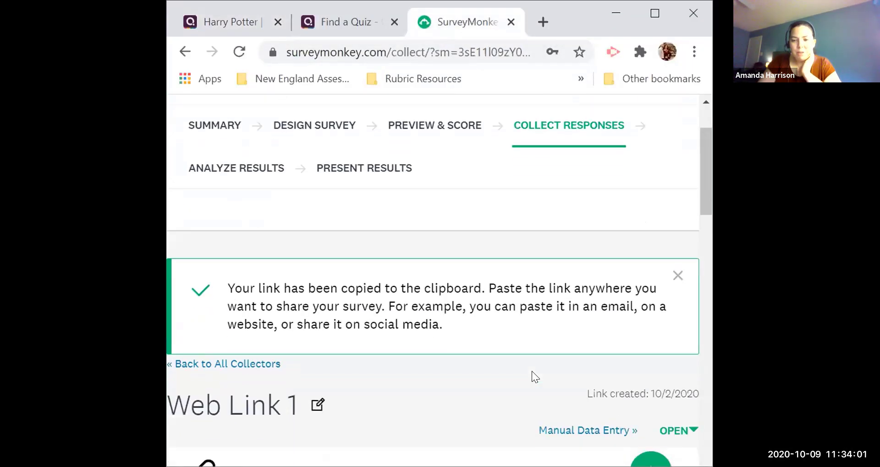
scroll(531, 371, "down", 1)
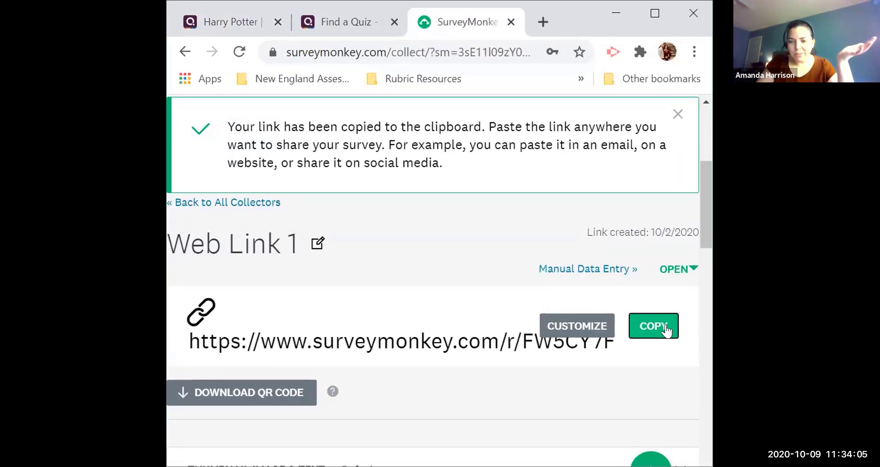
left_click(653, 327)
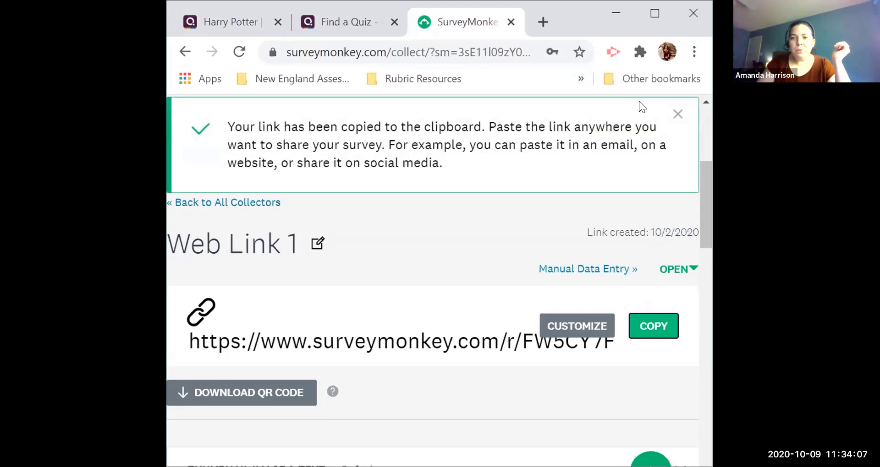
left_click(655, 16)
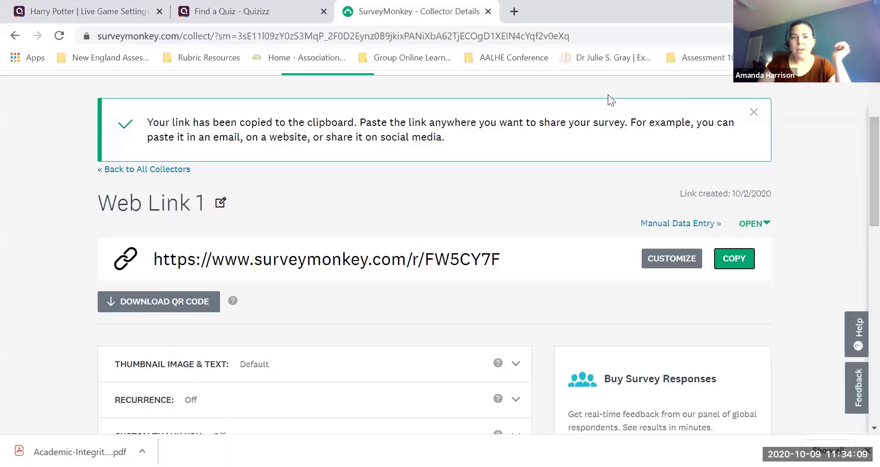
Switch back to the Harry Potter live game settings in Quizizz and go to the Explore home page.
left_click(116, 13)
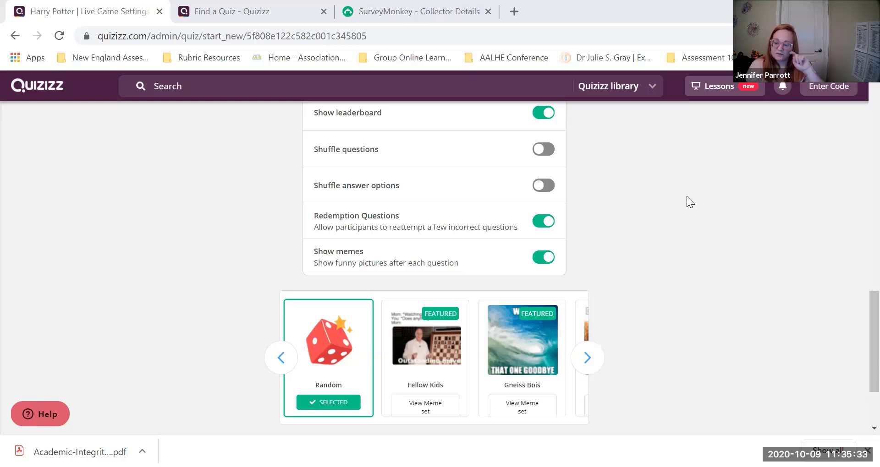
scroll(686, 196, "up", 4)
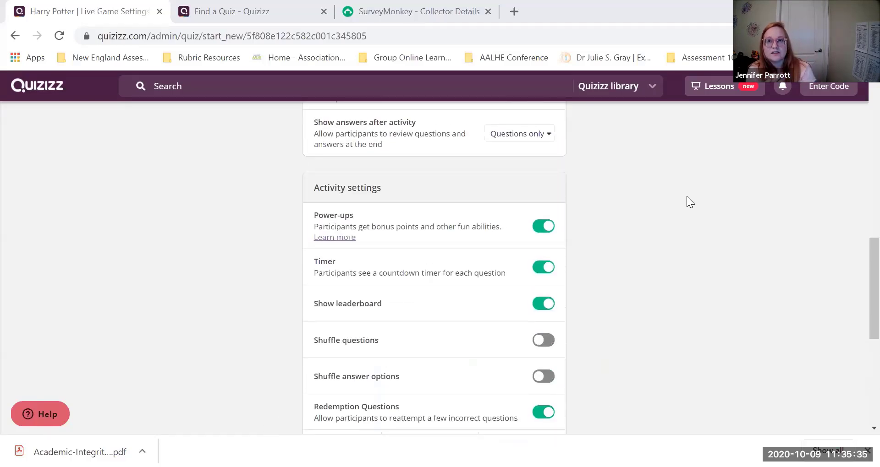
scroll(686, 197, "up", 10)
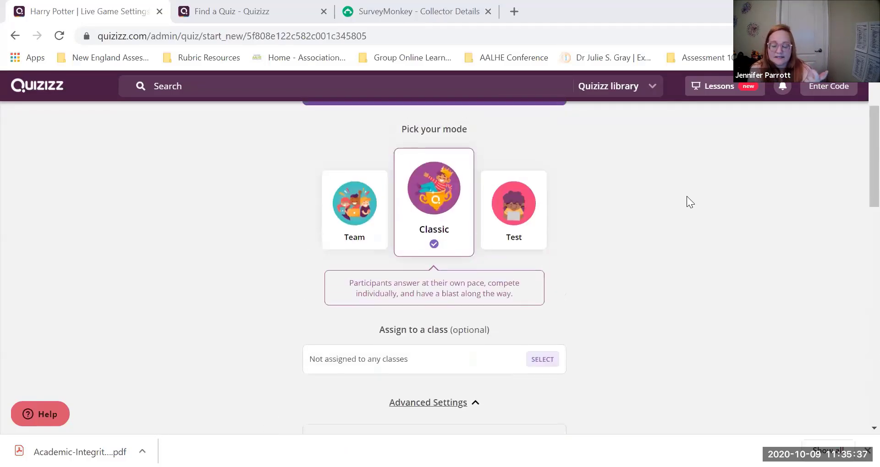
scroll(687, 196, "up", 2)
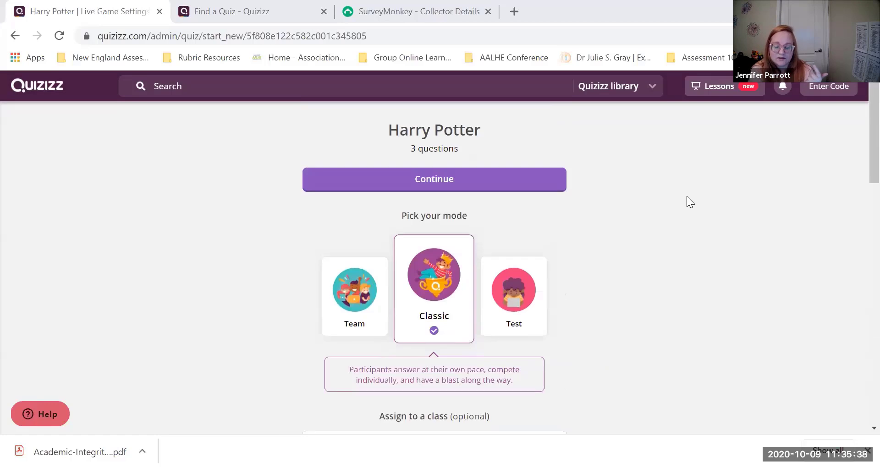
left_click(40, 86)
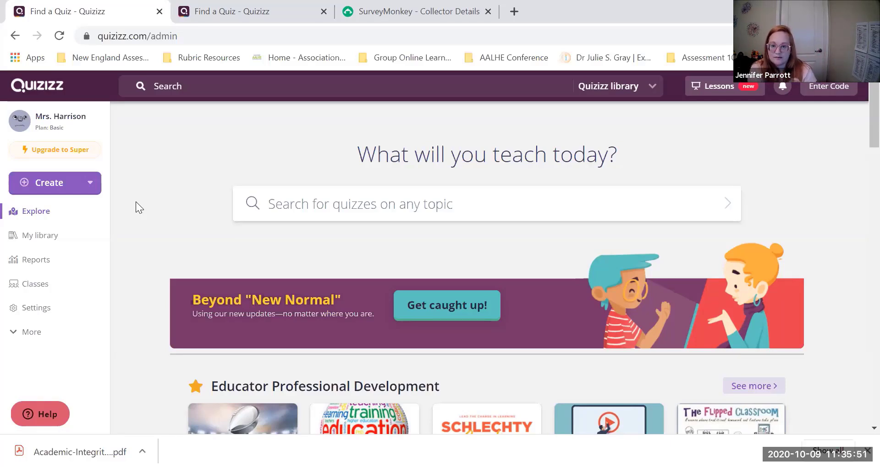
scroll(136, 202, "down", 1)
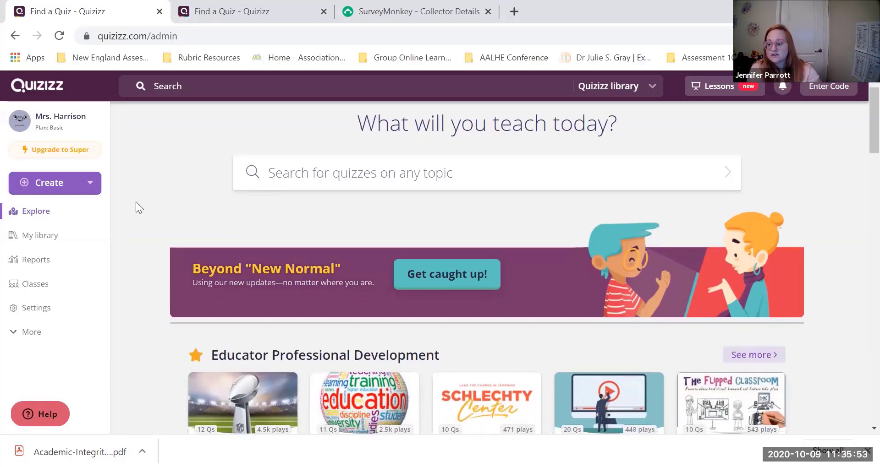
scroll(135, 202, "up", 1)
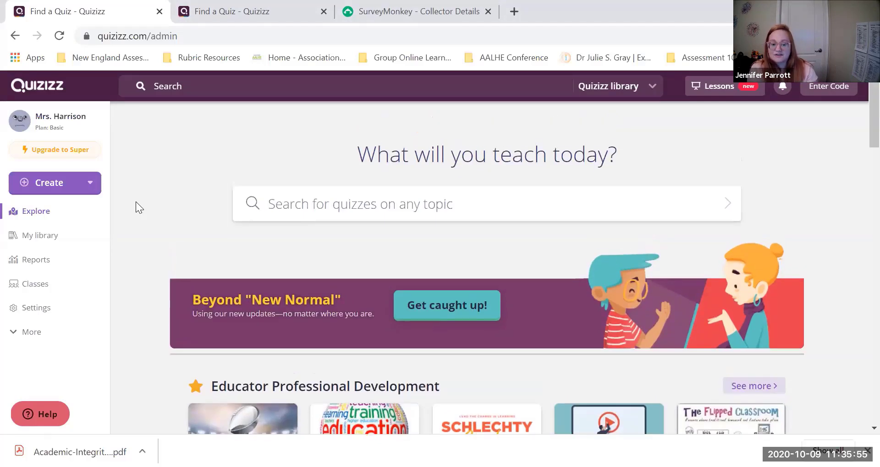